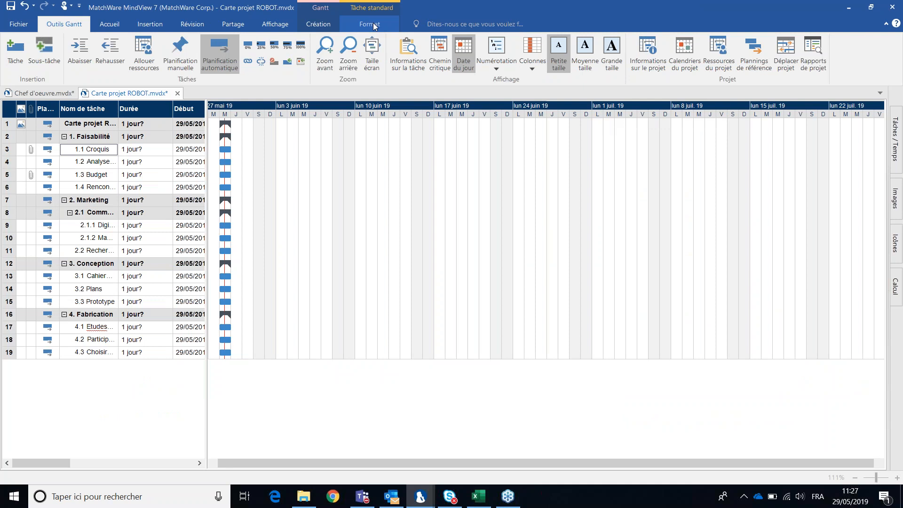
Step: Show the task names beside the Gantt bars and widen the task name column to fit the longer names
left_click(375, 25)
left_click(319, 24)
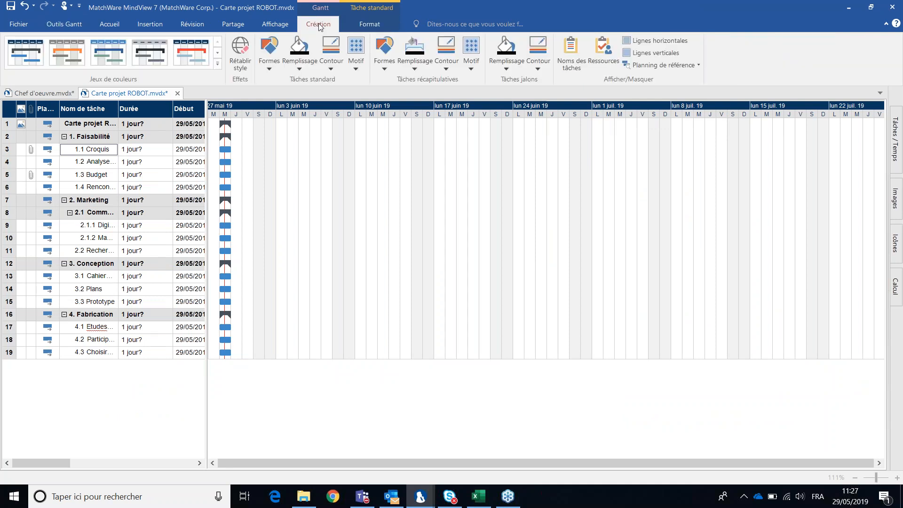
left_click(571, 54)
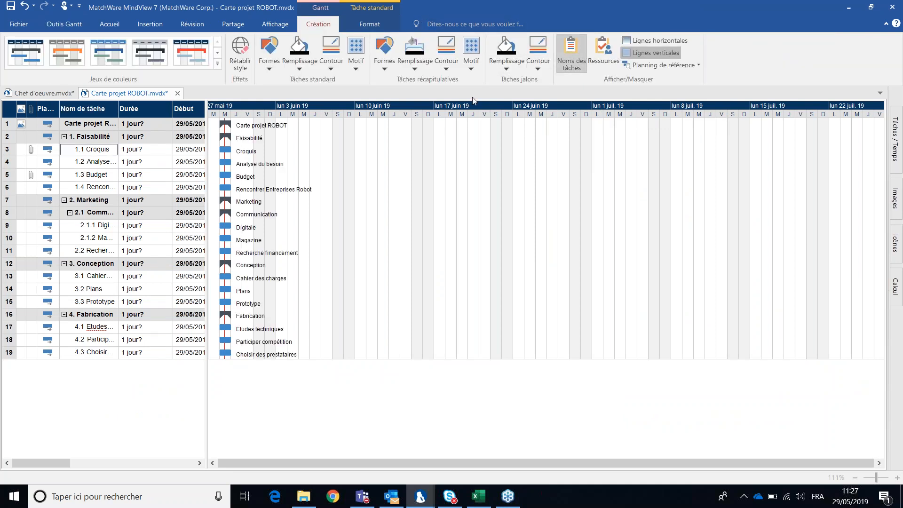
left_click_drag(119, 114, 162, 115)
left_click(123, 150)
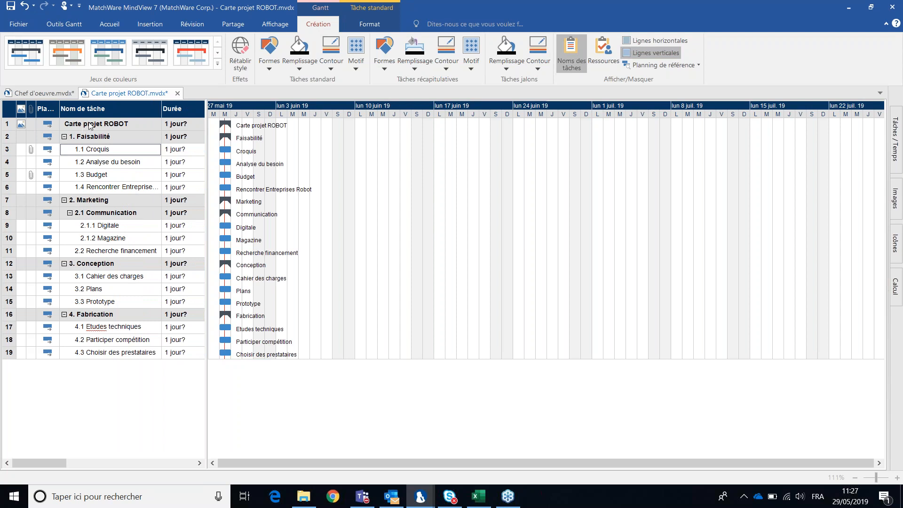
Step: View the text note attached to task 1.1 Croquis and close the notes editor
left_click(87, 138)
left_click(32, 151)
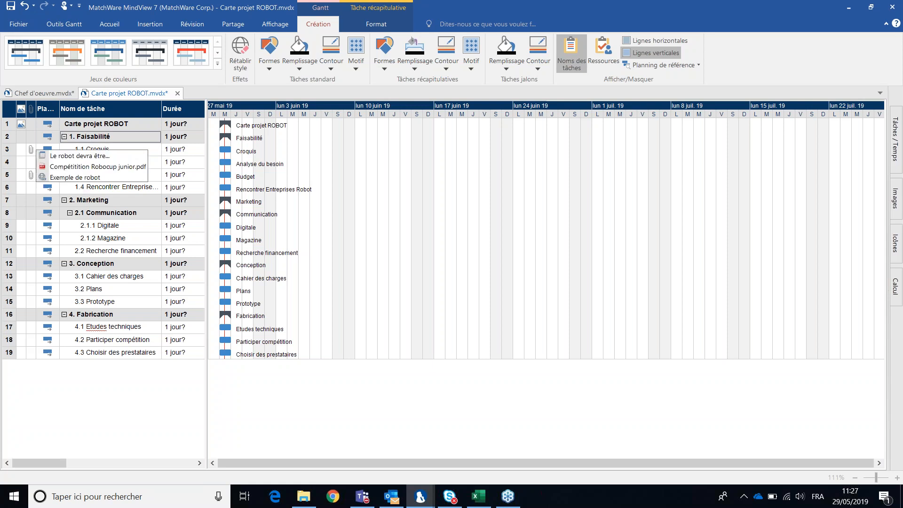
left_click(59, 157)
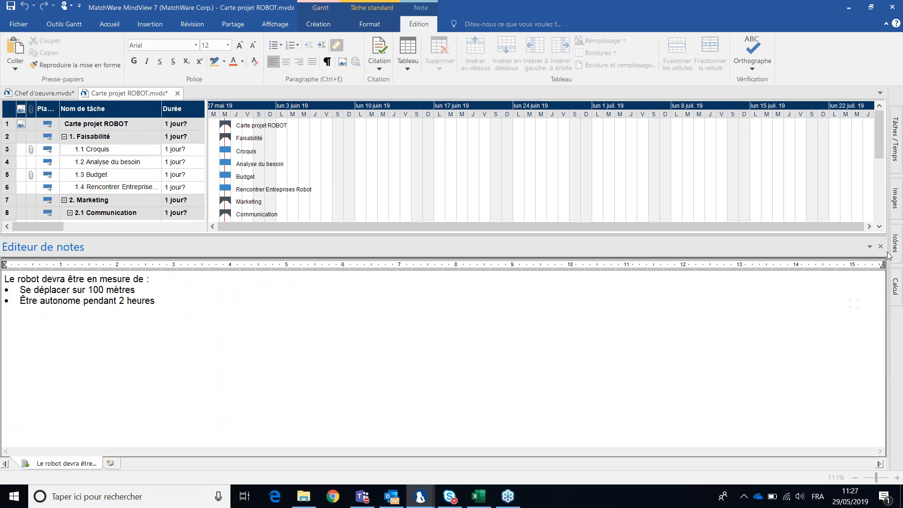
left_click(882, 248)
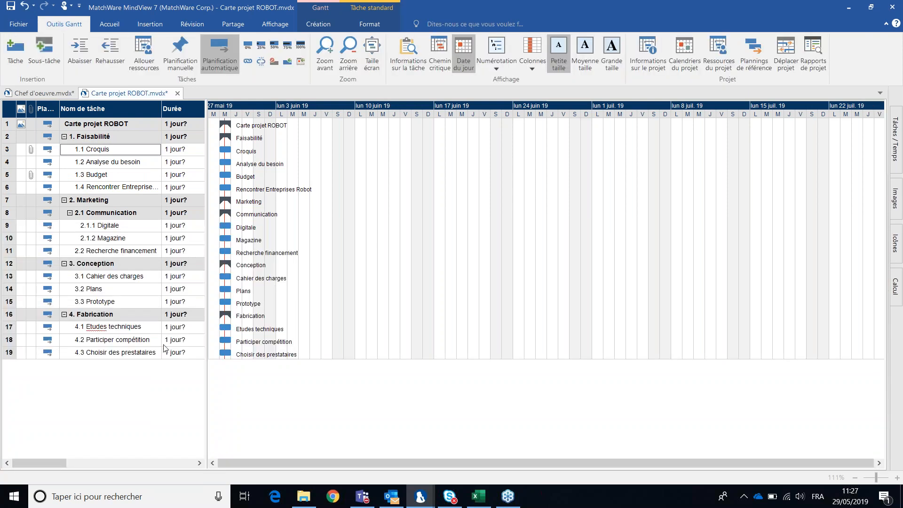
Step: Widen the task table, then give task 1.1 Croquis a duration of 5 days and a start date of 04/06/2019
left_click_drag(206, 370, 325, 371)
left_click(212, 150)
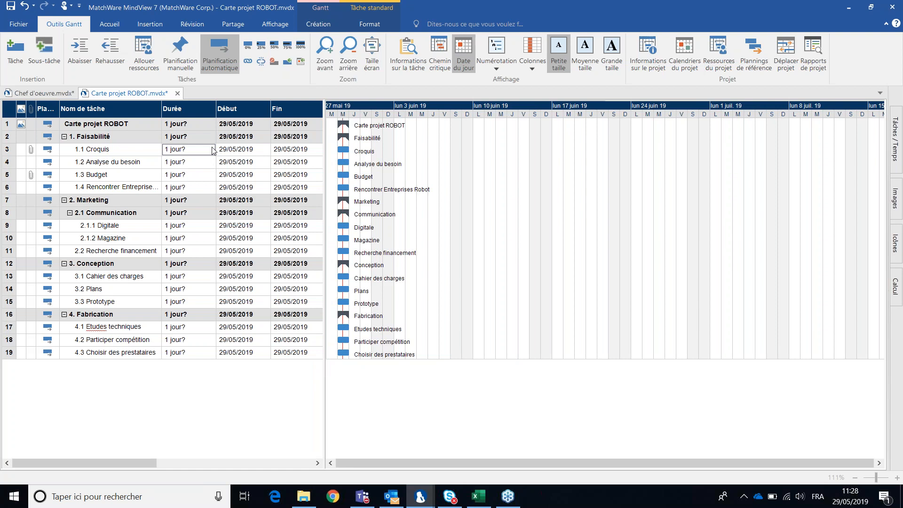
type("5")
key("Return")
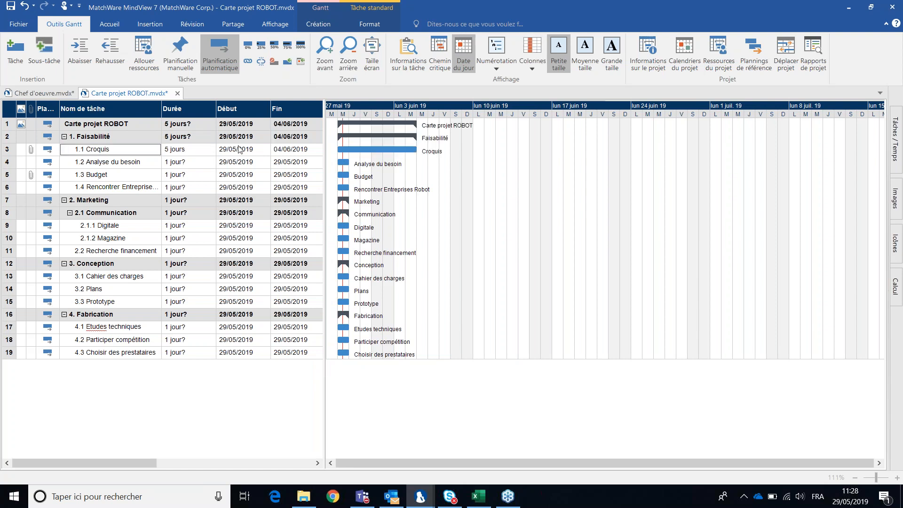
left_click(242, 149)
left_click(265, 149)
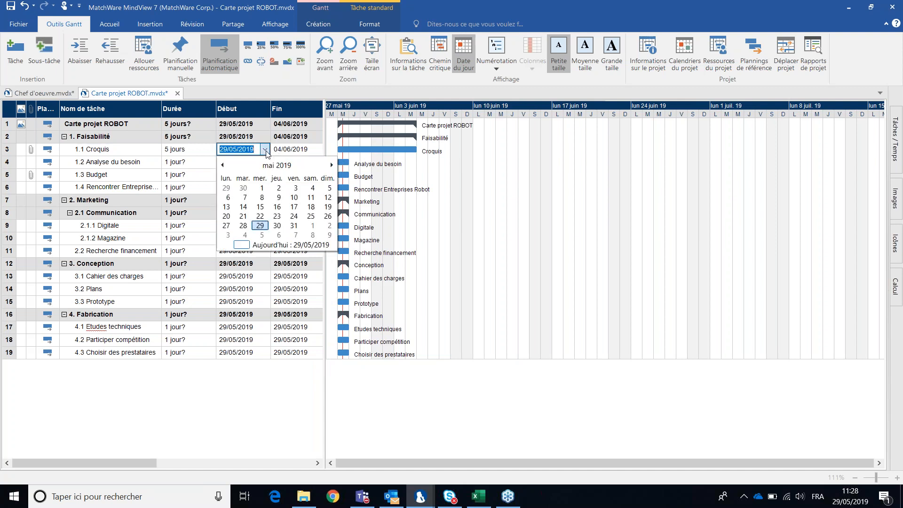
left_click(245, 235)
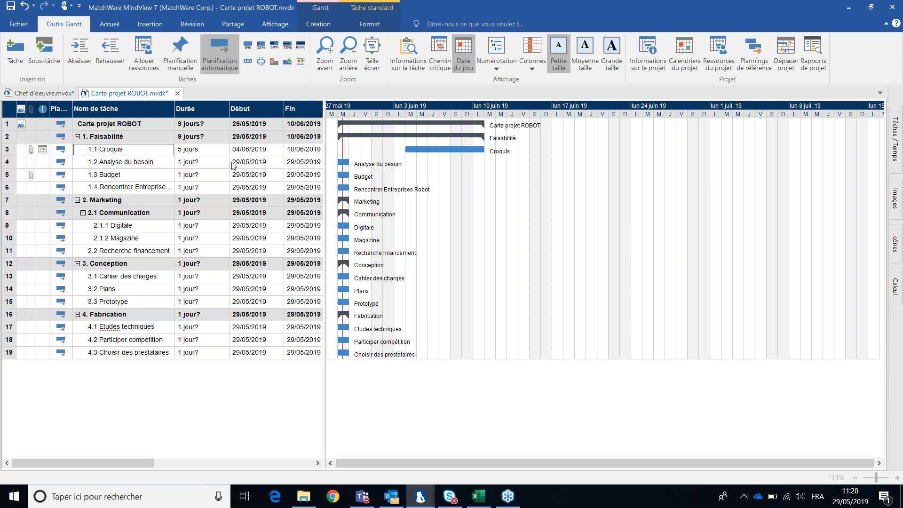
Step: Set the duration of 1.2 Analyse du besoin to 3 days and of 1.3 Budget to 5 days
left_click(226, 161)
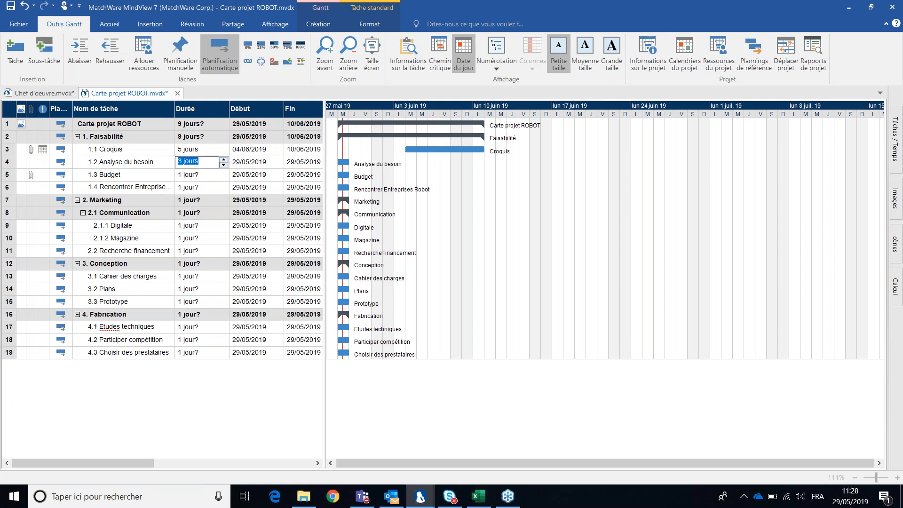
left_click(257, 163)
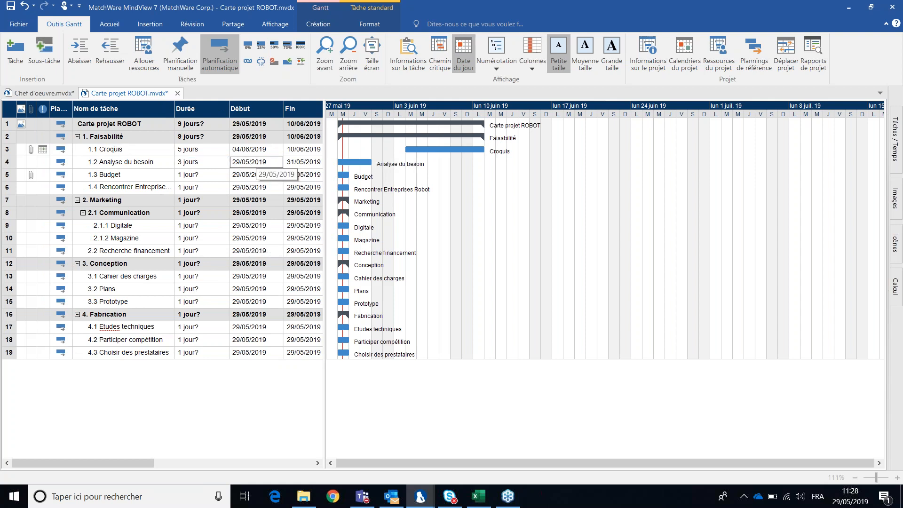
left_click(225, 171)
left_click(224, 171)
left_click(224, 172)
left_click(224, 172)
left_click(224, 172)
left_click(224, 172)
left_click(246, 176)
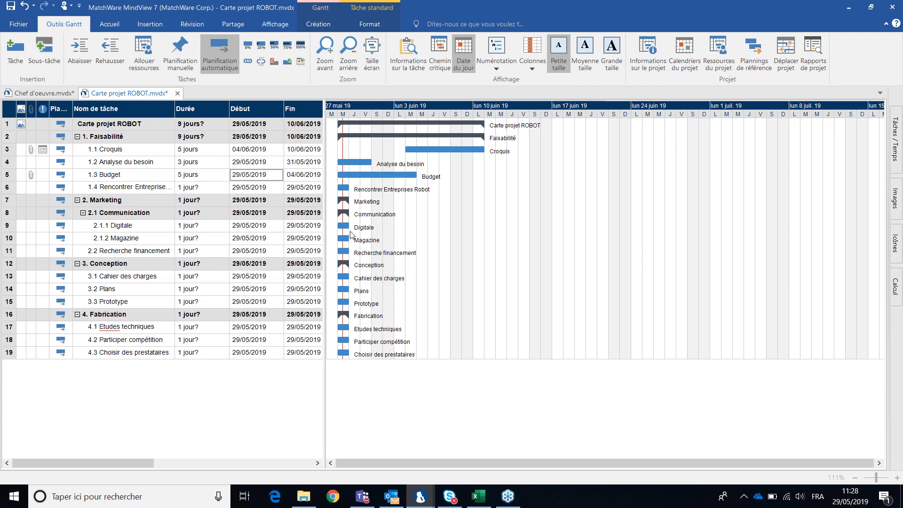
Step: Reschedule the Marketing bars on the chart: Digitale 17/06–21/06/2019, Magazine 13/06–18/06/2019 and Recherche financement 21/06–27/06/2019
left_click_drag(346, 230, 609, 229)
left_click_drag(349, 240, 538, 241)
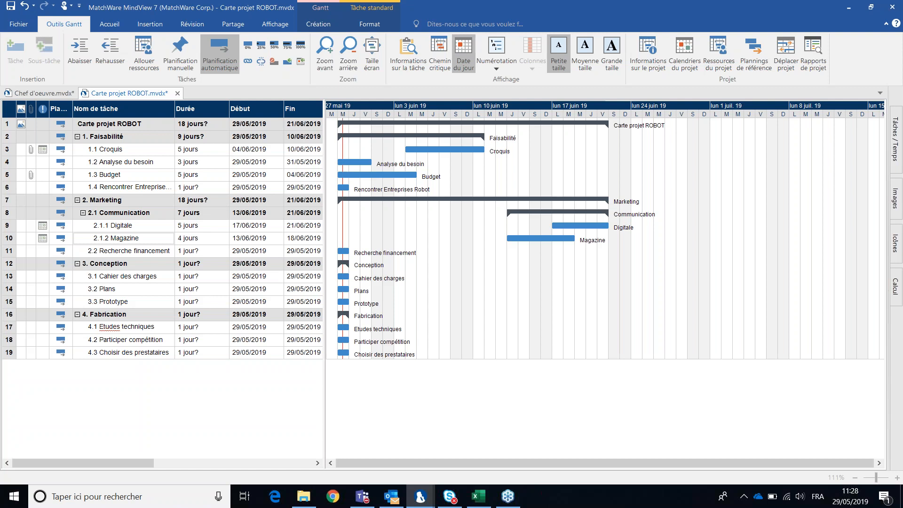
left_click_drag(348, 250, 633, 255)
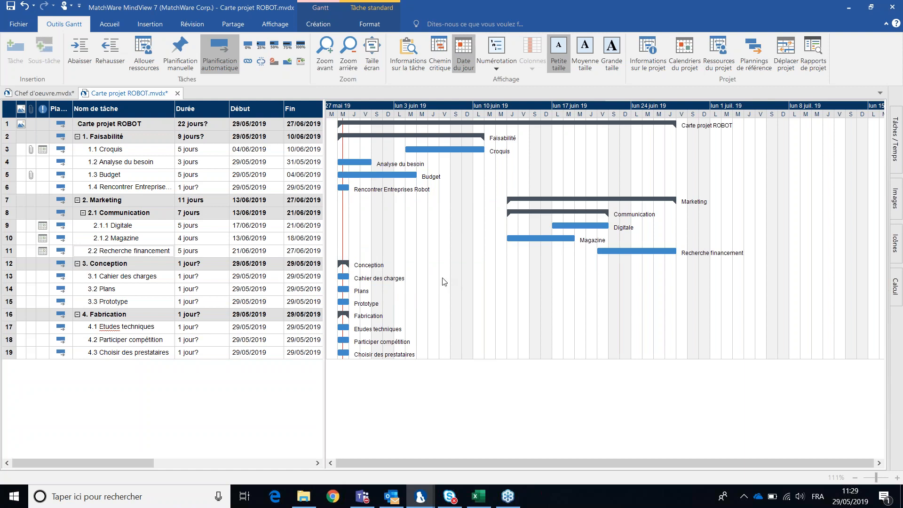
Step: Schedule Cahier des charges 27/06–02/07/2019 and Plans 01/07–05/07/2019 on the chart, and link Plans to Prototype as its predecessor
left_click_drag(349, 277, 695, 278)
mouse_move(347, 288)
left_mouse_down()
mouse_move(751, 295)
mouse_move(443, 351)
mouse_move(346, 302)
left_mouse_up()
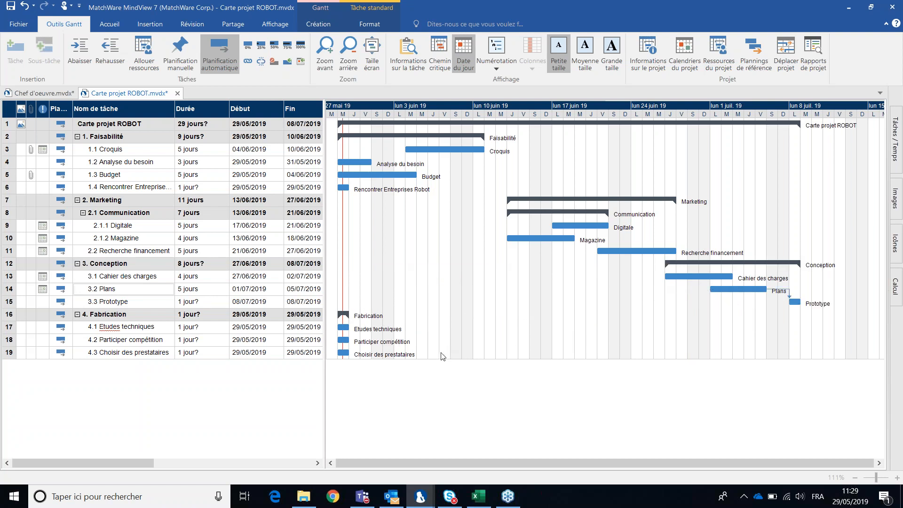
Step: Reschedule the Fabrication bars on the chart: Etudes techniques 08/07–12/07/2019 and Participer compétition 10/07–18/07/2019
left_click_drag(349, 328, 819, 322)
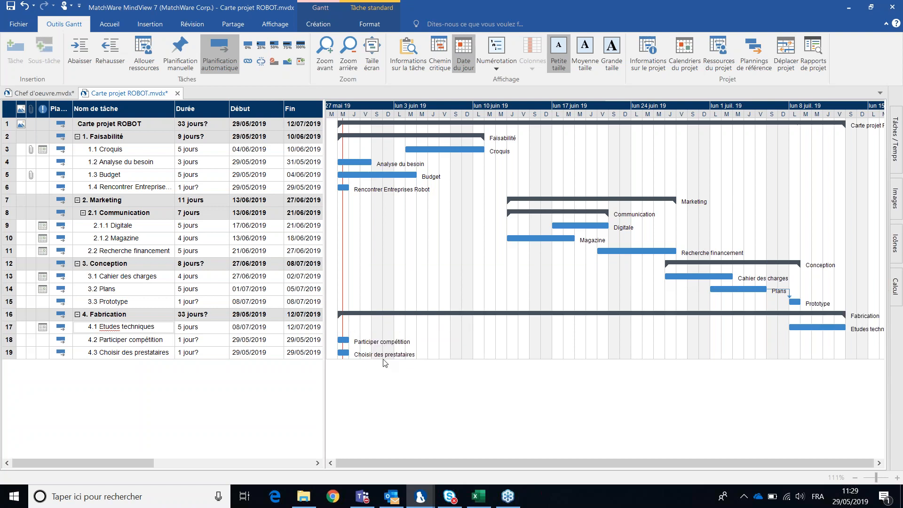
left_click_drag(347, 339, 436, 337)
left_click_drag(370, 339, 842, 314)
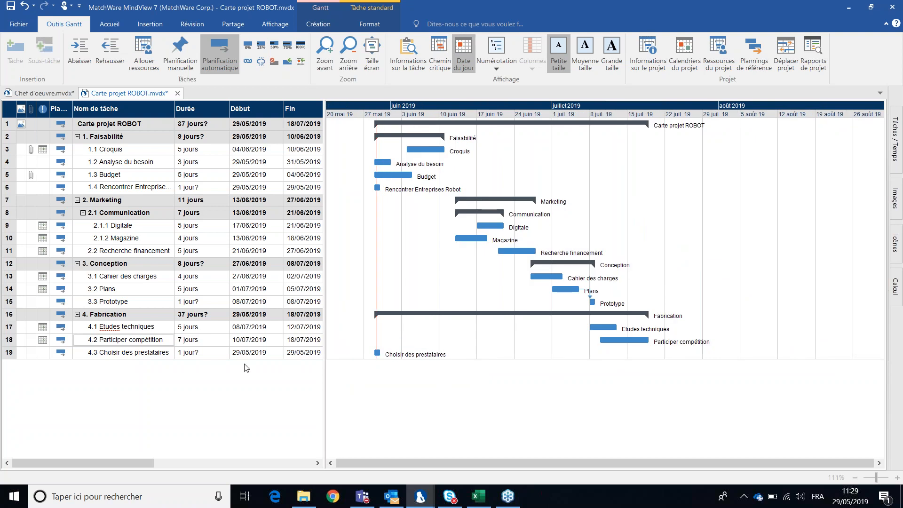
Step: Set the duration of task 4.3 Choisir des prestataires to 7 days
left_click(214, 353)
left_click(224, 350)
left_click(224, 350)
left_click(225, 350)
left_click(225, 350)
left_click(225, 350)
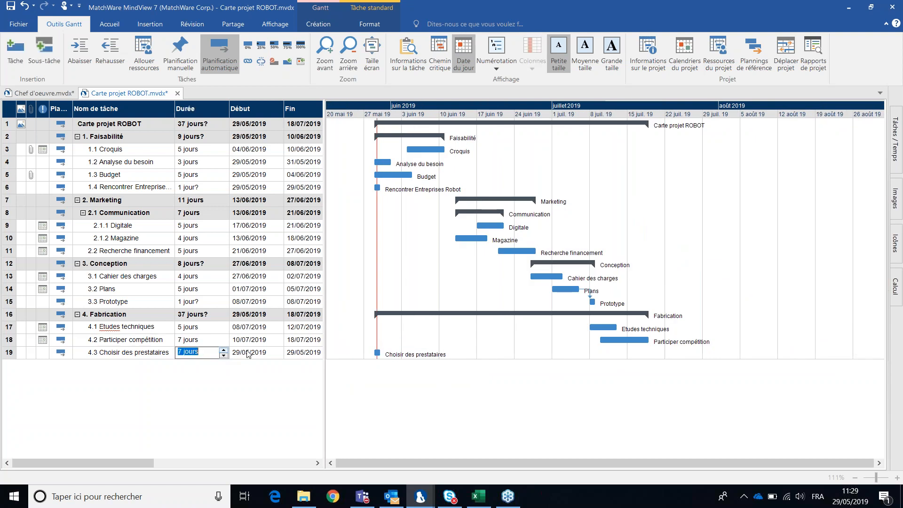
Step: Set the start date of task 4.3 Choisir des prestataires to 19/06/2019
left_click(247, 355)
left_click(277, 353)
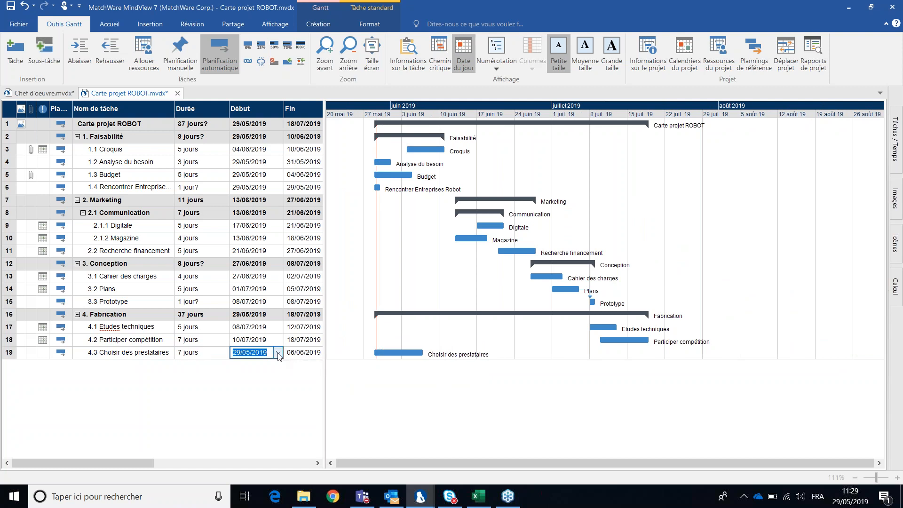
left_click(278, 353)
left_click(345, 369)
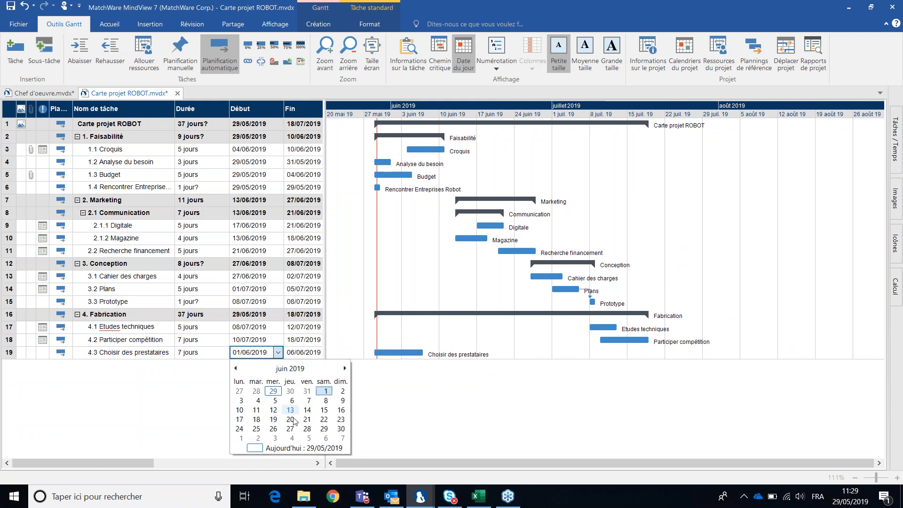
left_click(273, 419)
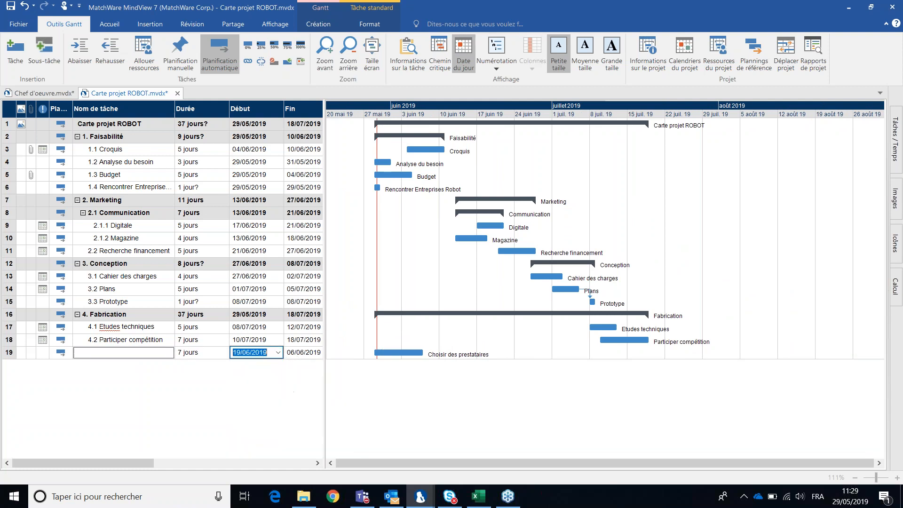
Step: Move the start date of task 4.3 Choisir des prestataires to 23/07/2019
left_click(279, 353)
left_click(278, 353)
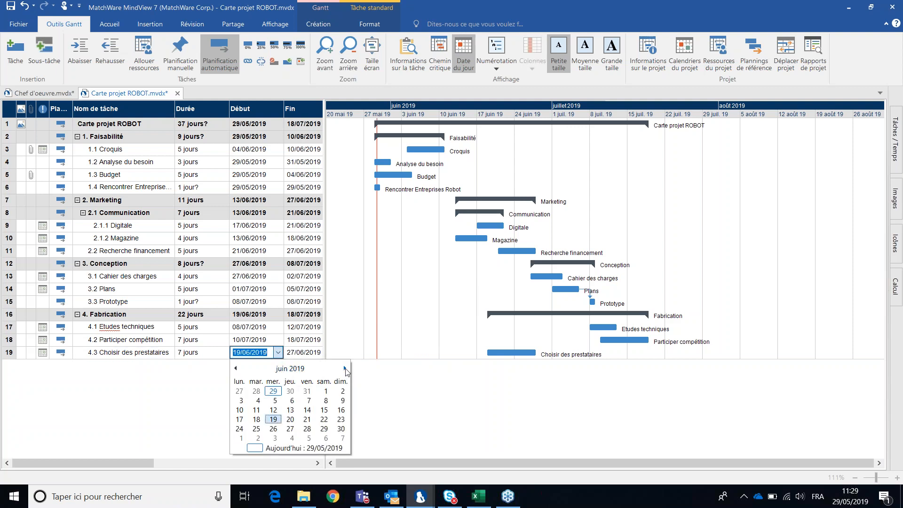
left_click(346, 369)
left_click(256, 429)
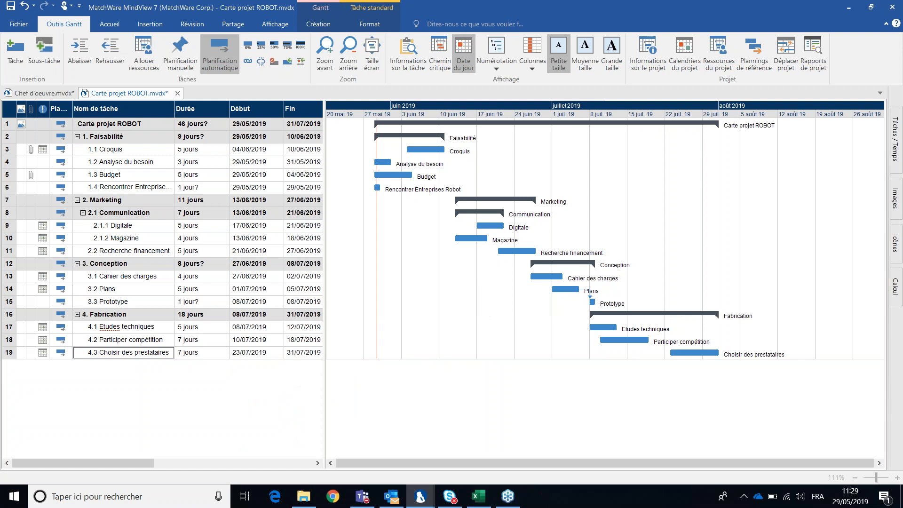
Step: Fill the bars of tasks 1.3 Budget and 2.2 Recherche financement with light green
left_click(157, 151)
left_click(152, 178)
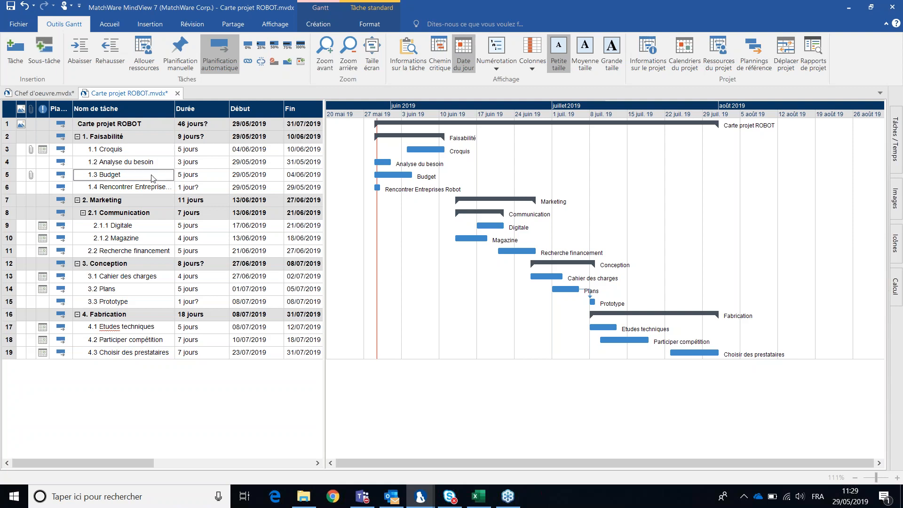
left_click(371, 25)
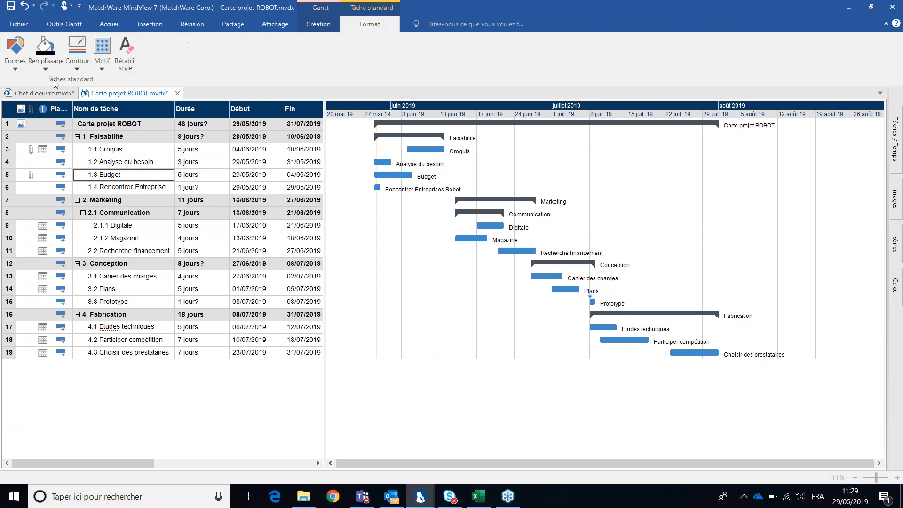
left_click(46, 66)
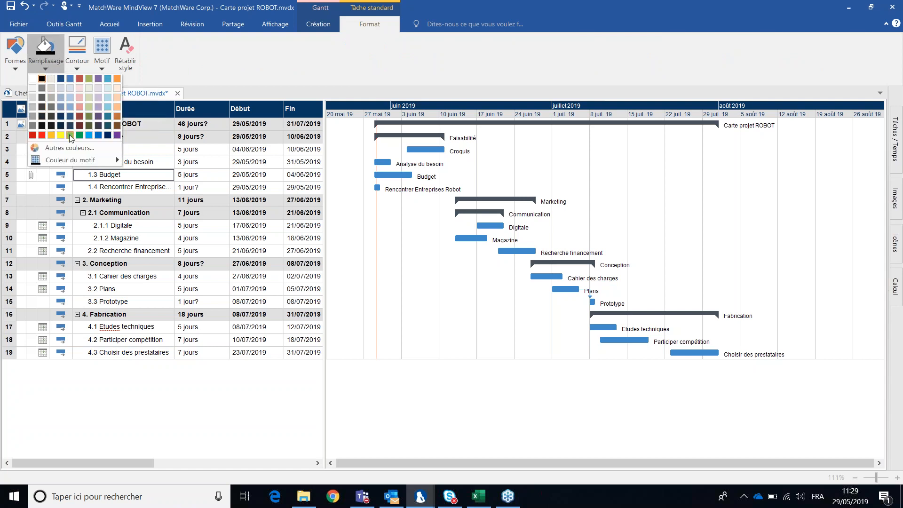
left_click(71, 136)
left_click(133, 250)
left_click(61, 56)
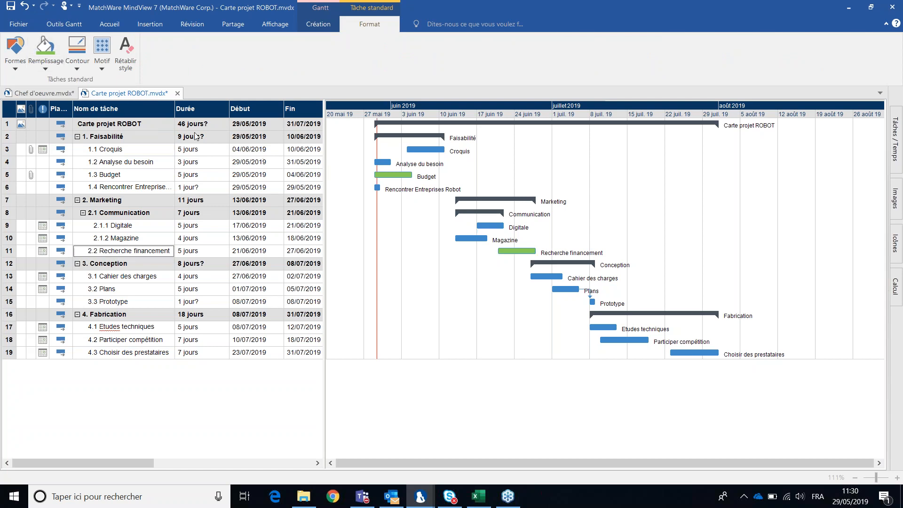
Step: Hide the Coût and Priorité columns in the task table
right_click(163, 115)
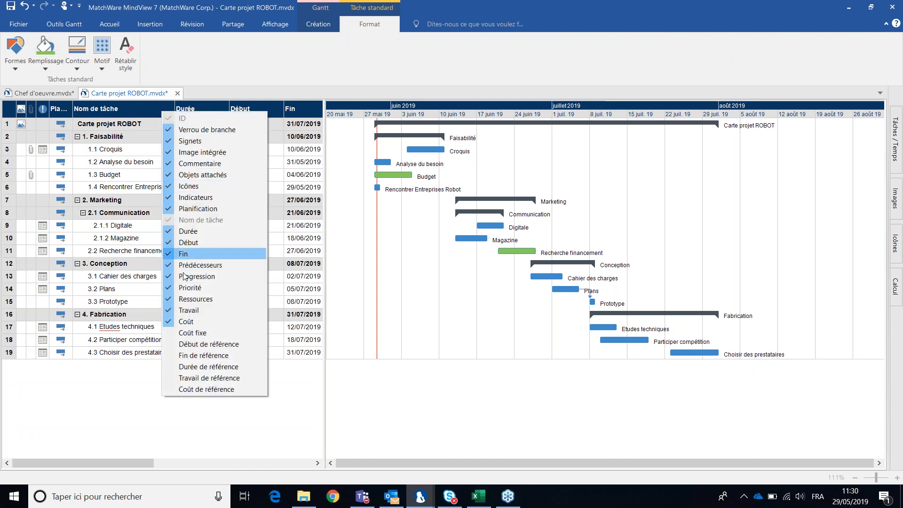
left_click(188, 322)
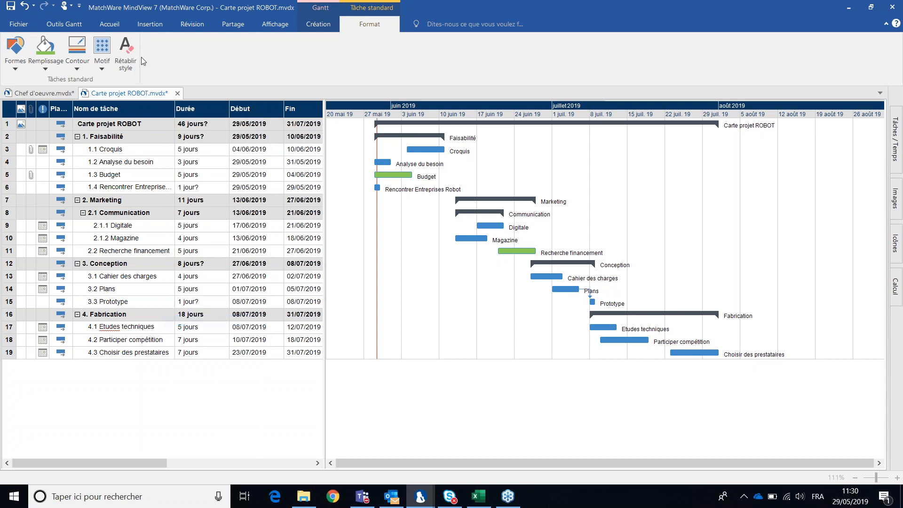
right_click(140, 109)
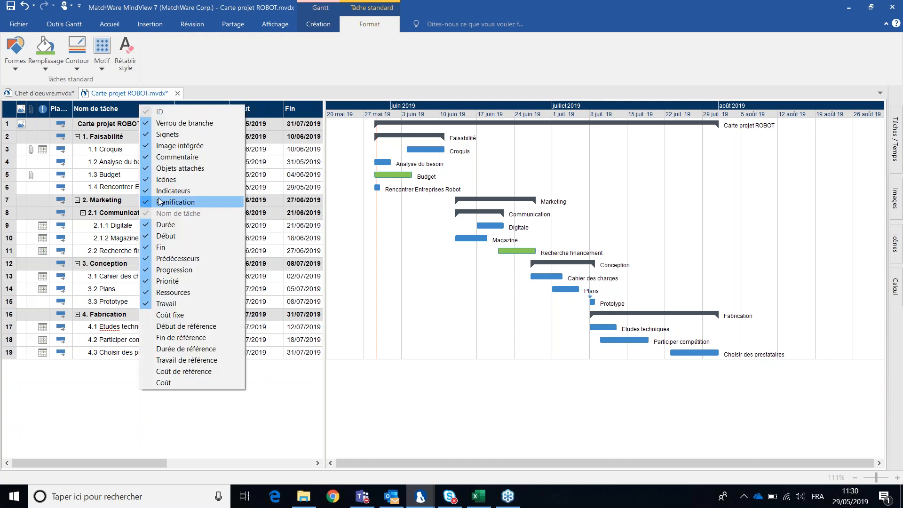
left_click(166, 282)
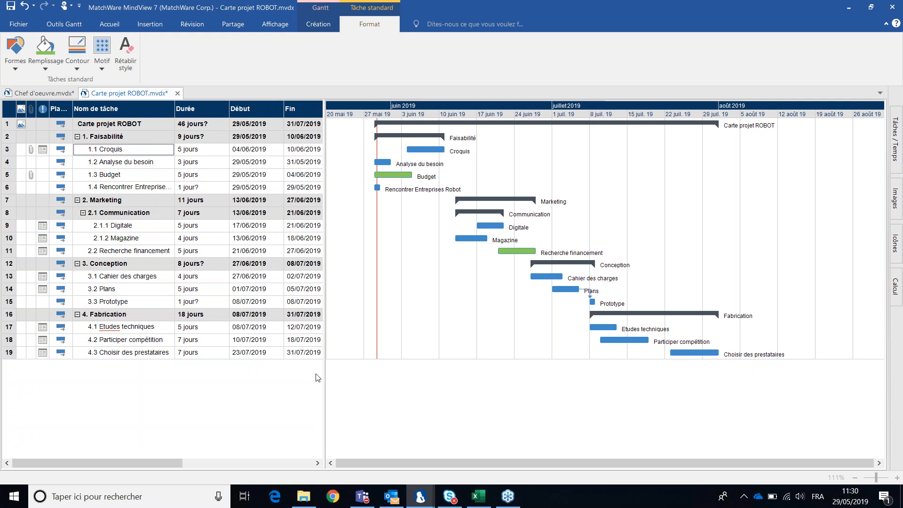
Step: Widen the task table to show its remaining columns and enter a person's first name as the resource for task 1.1 Croquis
left_click_drag(324, 373, 593, 373)
left_click(461, 152)
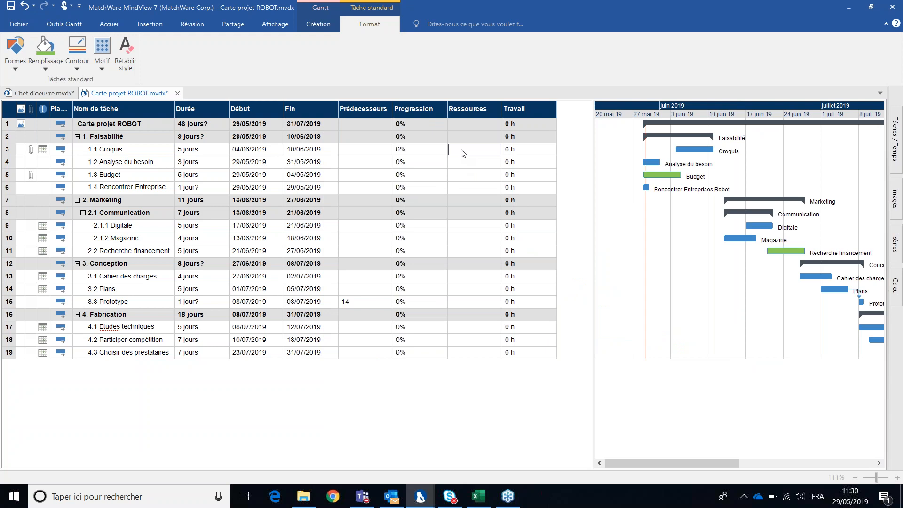
left_click(463, 153)
type("Marc")
key("Return")
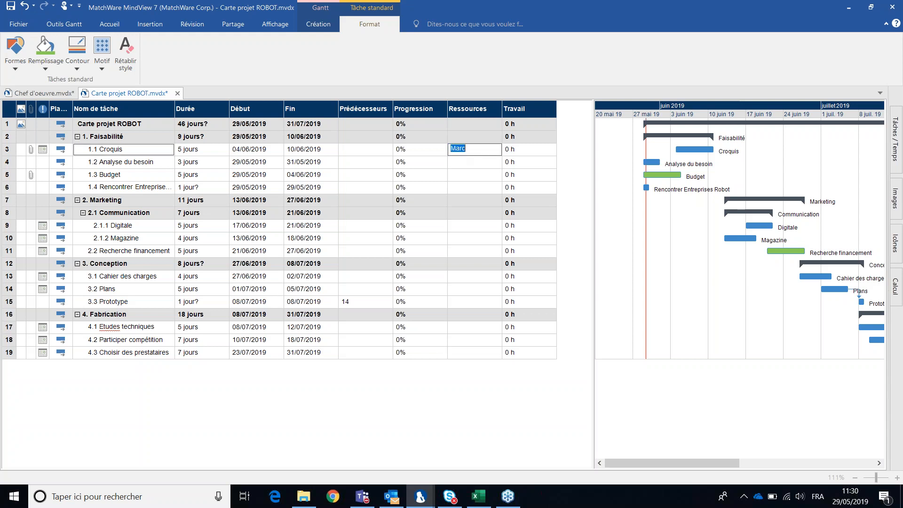
left_click(464, 162)
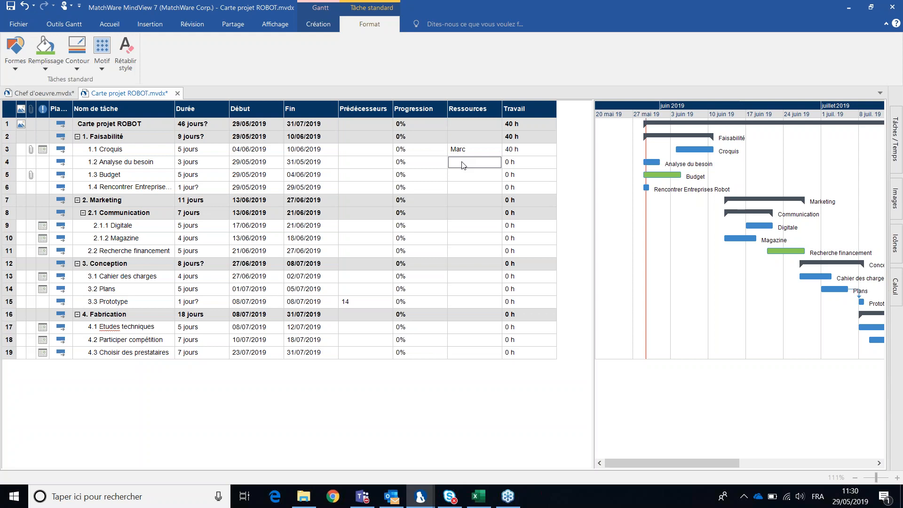
Step: Enter a person's first name as the resource for task 1.2 Analyse du besoin and another for 1.3 Budget
type("L")
key("Return")
left_click(462, 177)
type("Léa")
key("Return")
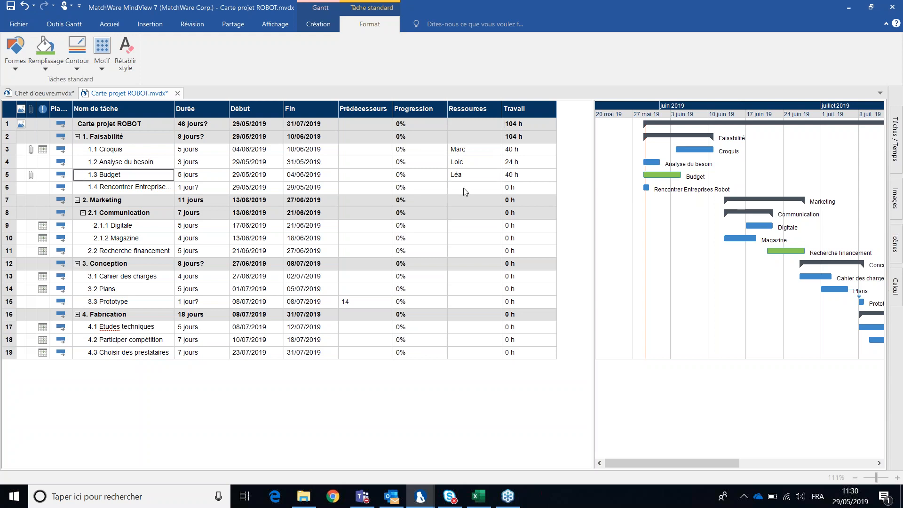
Step: Assign two people as resources to task 1.4 Rencontrer Entreprises Robot, with their first names separated by a semicolon
double_click(465, 191)
left_click(464, 203)
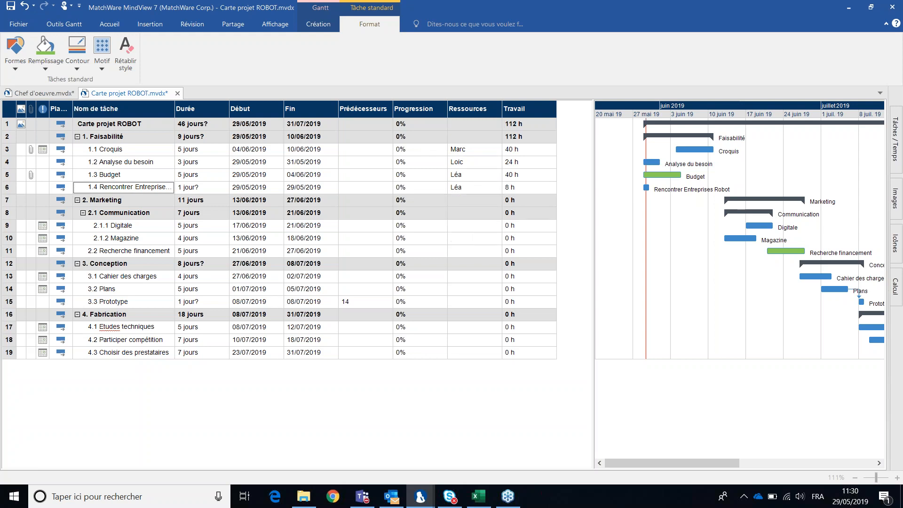
left_click(475, 188)
type(";Marc")
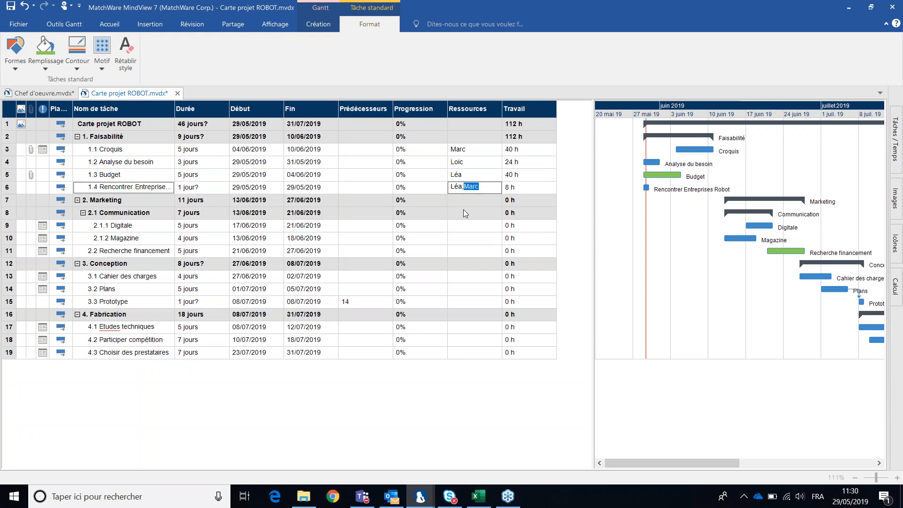
key("Return")
Step: Assign one existing resource each to tasks 2.1.1 Digitale, 2.1.2 Magazine and 2.2 Recherche financement
left_click(459, 225)
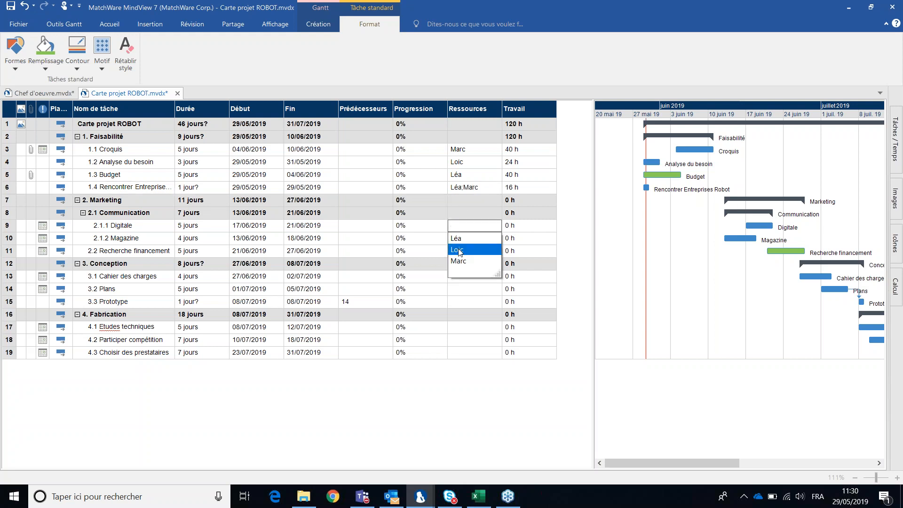
left_click(459, 250)
left_click(460, 238)
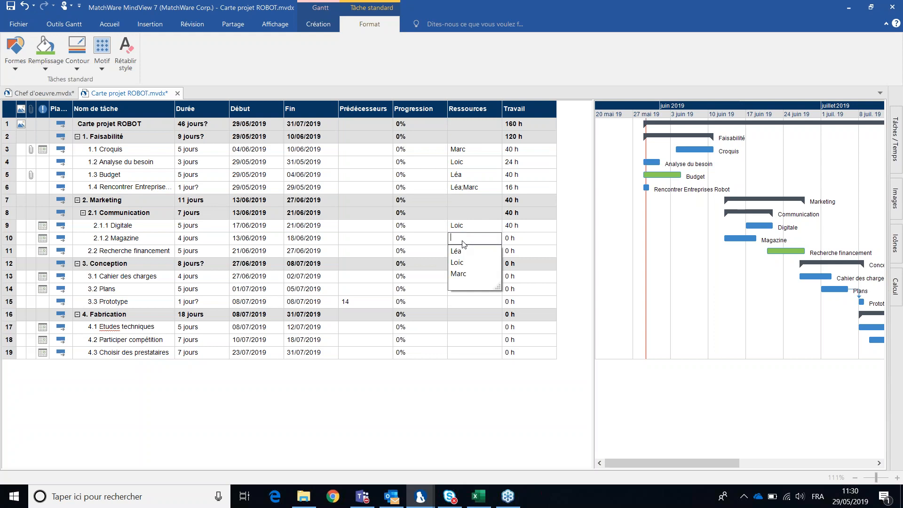
left_click(460, 274)
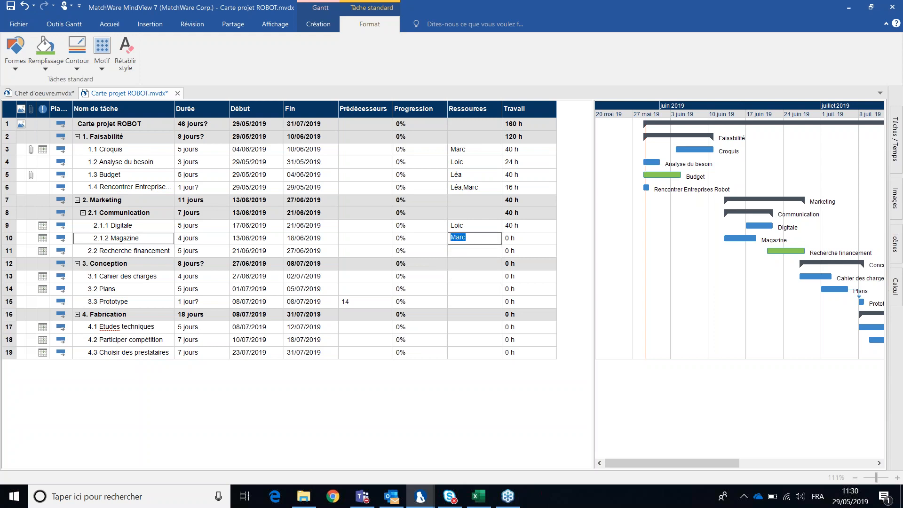
left_click(460, 251)
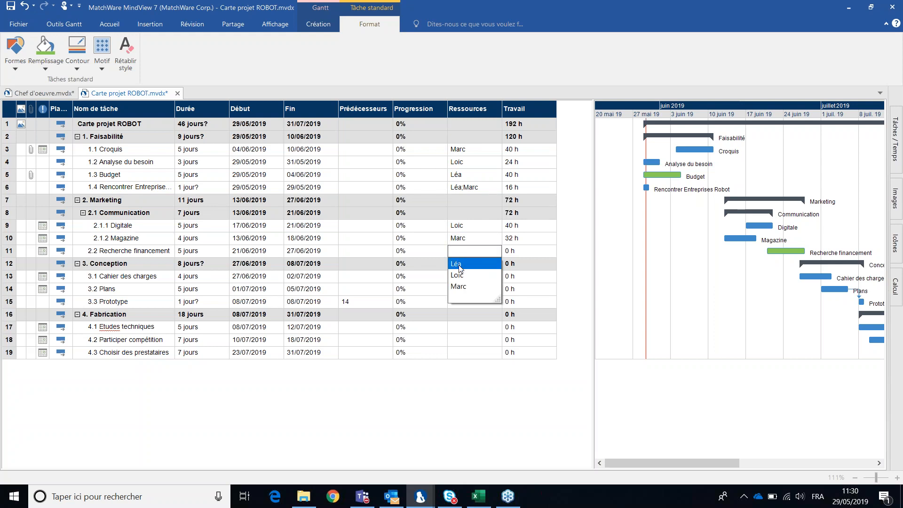
left_click(461, 264)
Step: Assign one existing resource each to tasks 3.1 Cahier des charges and 3.2 Plans
left_click(460, 279)
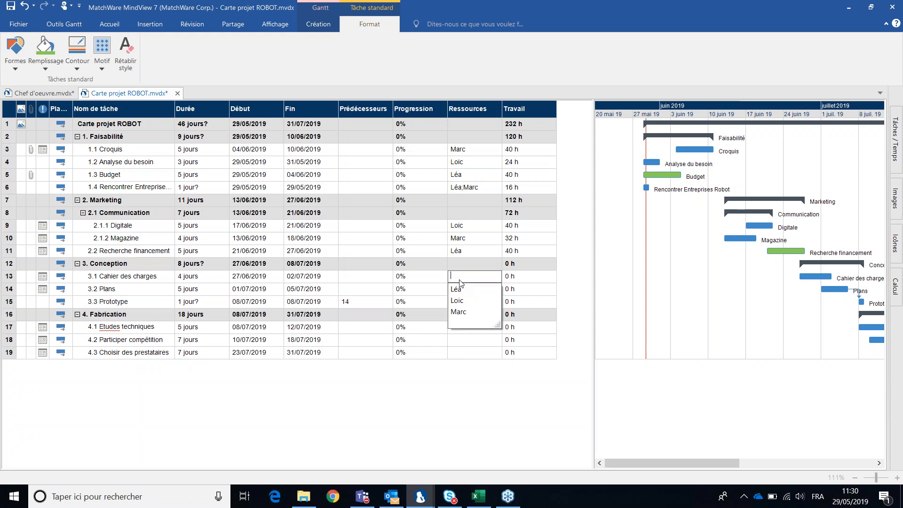
left_click(461, 301)
left_click(459, 293)
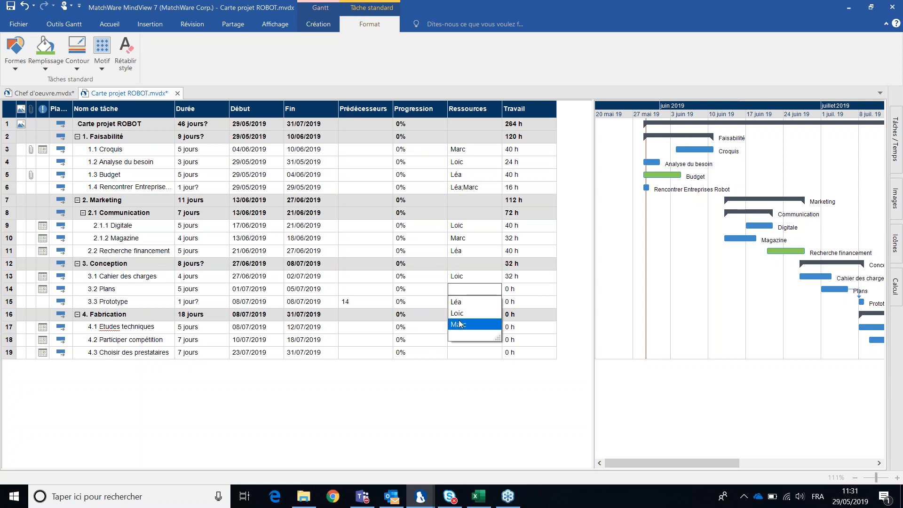
left_click(459, 324)
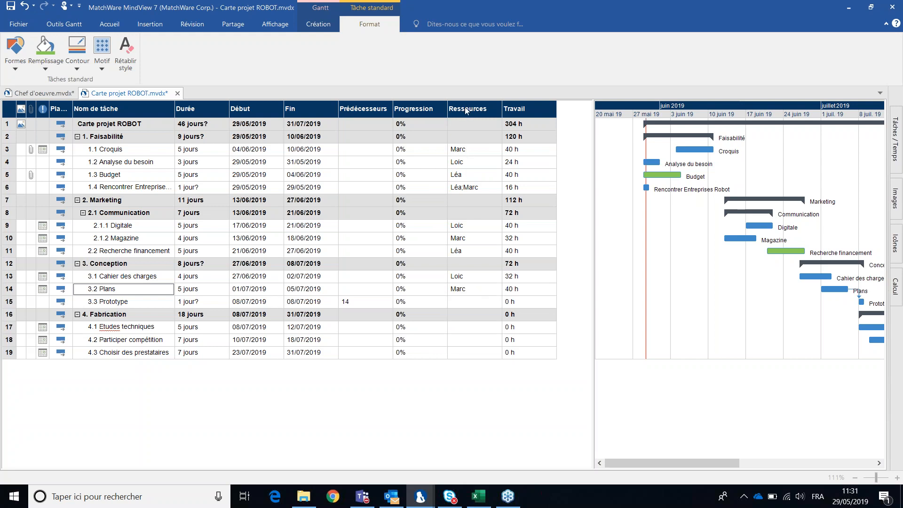
Step: Narrow the task table and reschedule task 1.2 Analyse du besoin on the chart to run 12/06/2019 to 21/06/2019, lasting 8 days
left_click(444, 149)
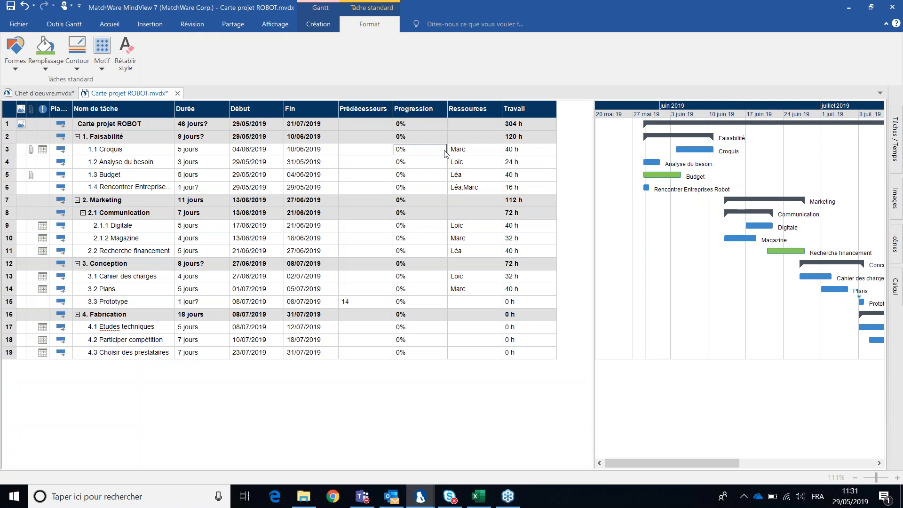
left_click_drag(595, 258, 503, 257)
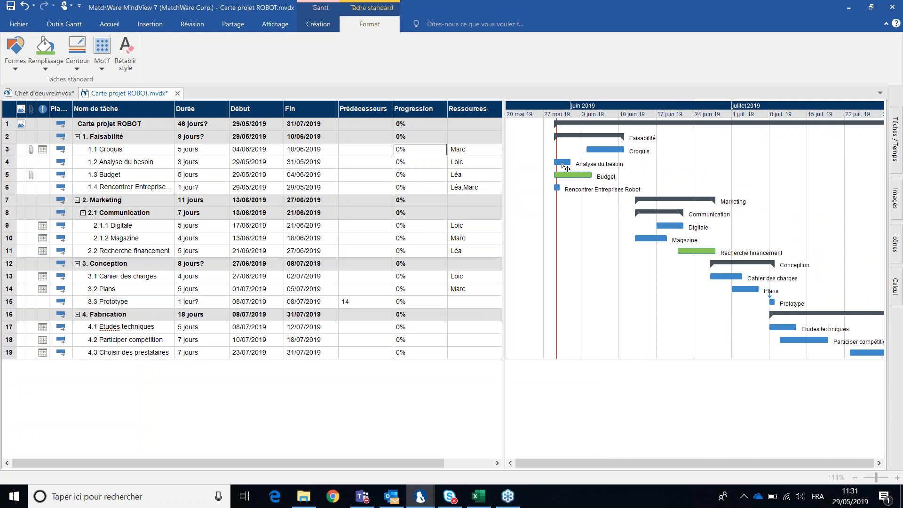
left_click_drag(564, 163, 685, 162)
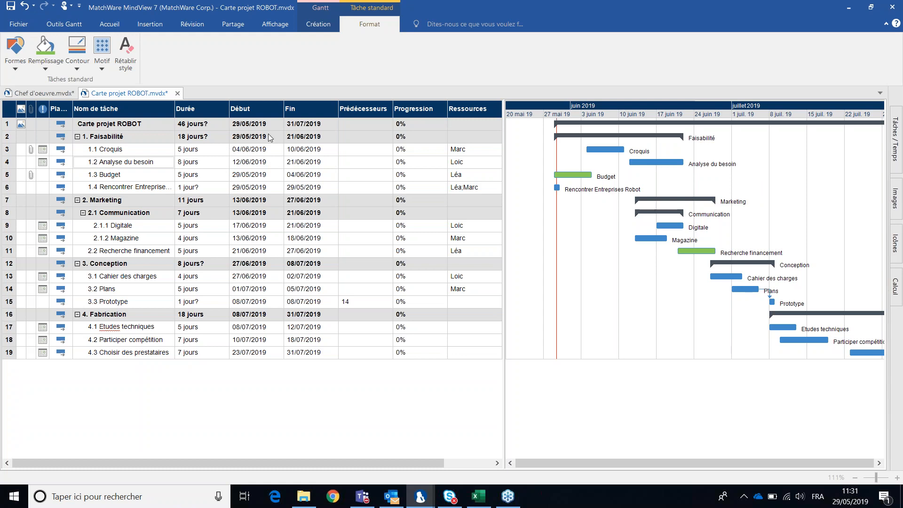
Step: Set the progress of tasks 1.1 Croquis, 1.2 Analyse du besoin and 1.4 Rencontrer Entreprises Robot to 100%
left_click(428, 152)
left_click(446, 155)
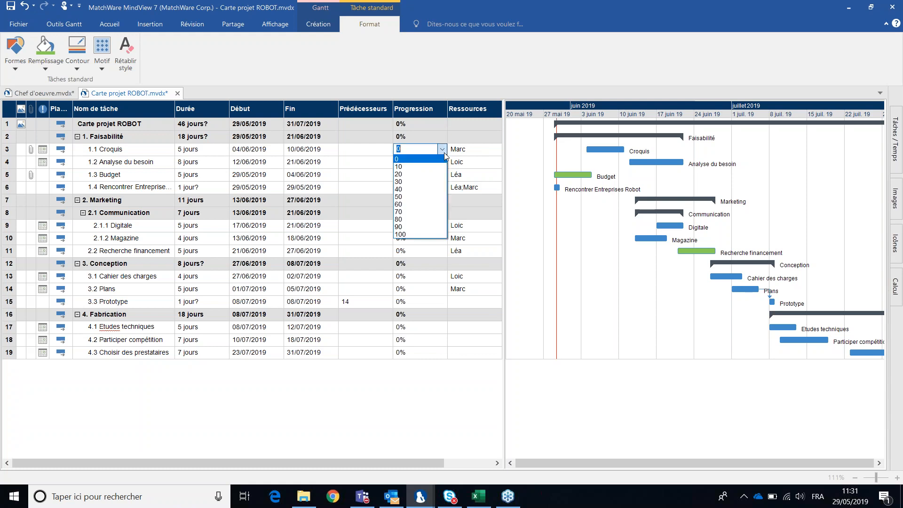
left_click(408, 237)
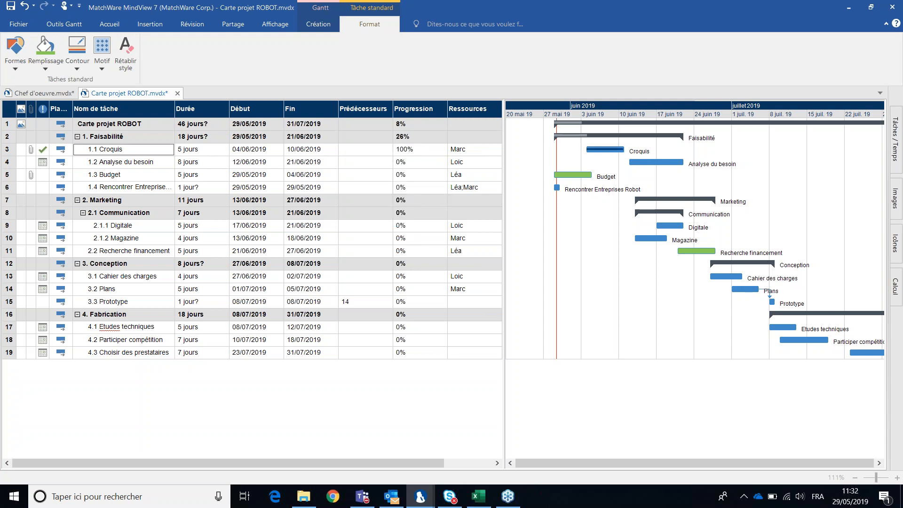
left_click(444, 163)
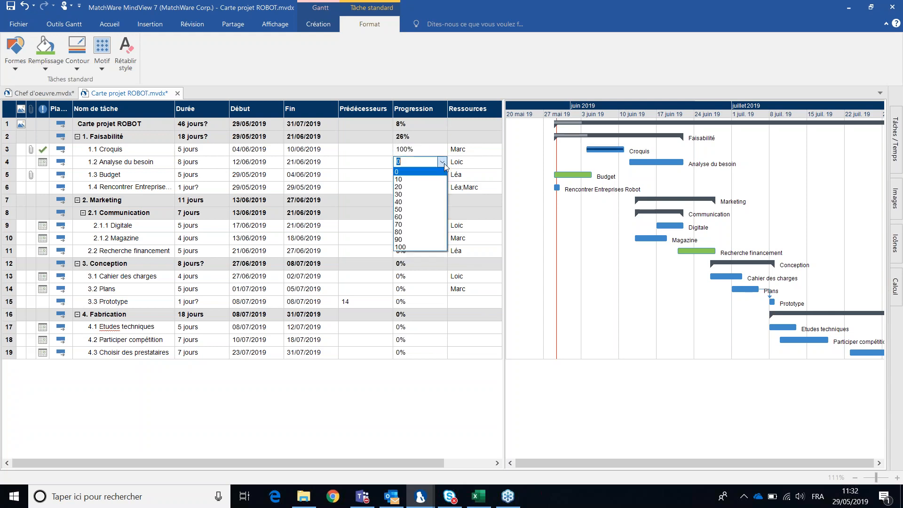
left_click(408, 247)
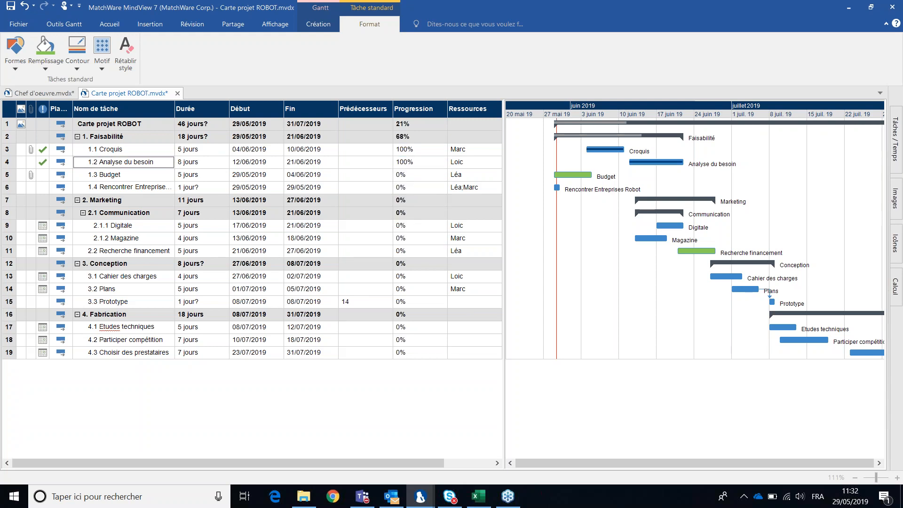
left_click(444, 188)
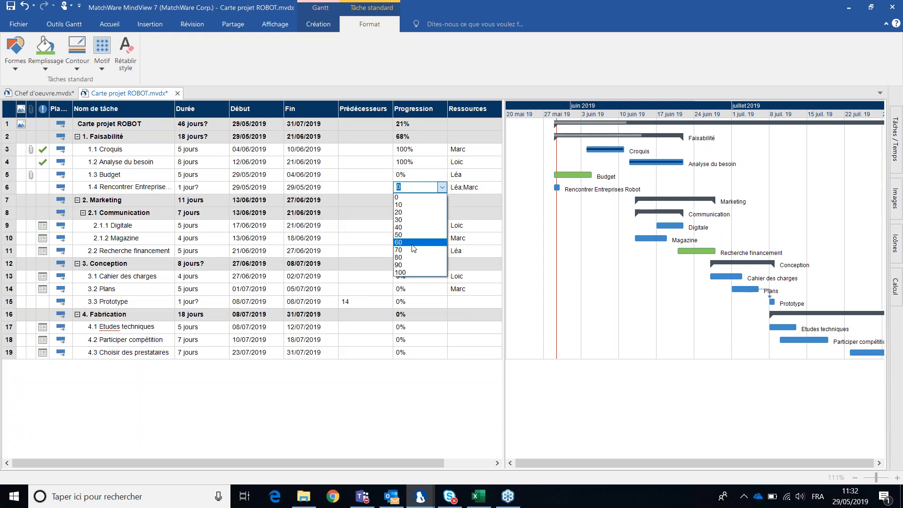
left_click(409, 272)
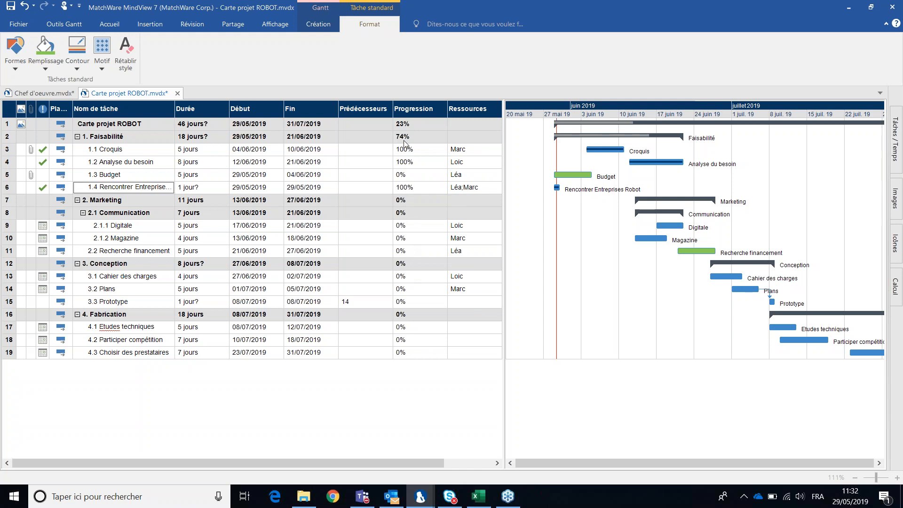
left_click(155, 151)
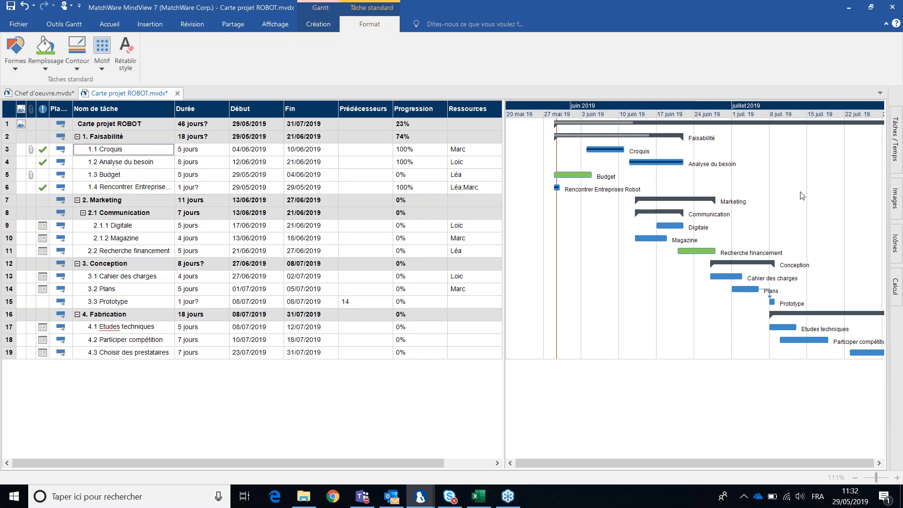
left_click(894, 192)
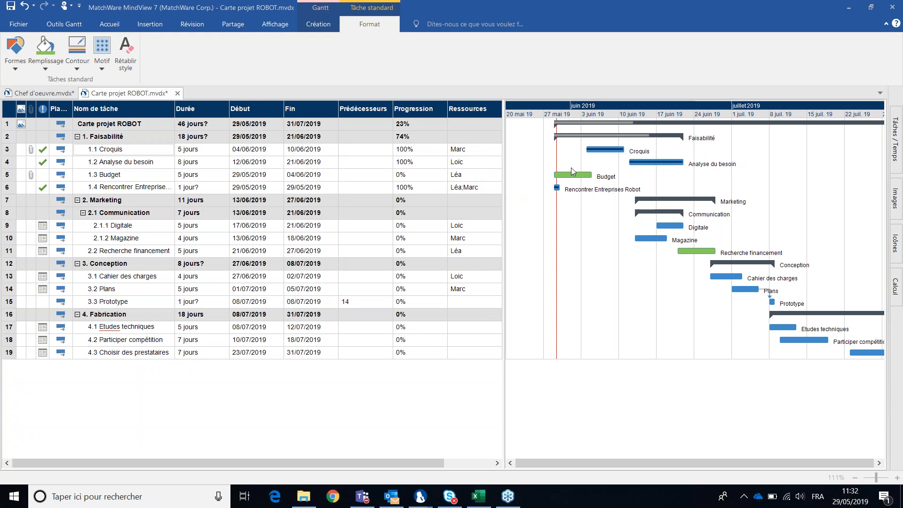
Step: Set row 4, Analyse du besoin, as the predecessor of task 1.3 Budget
left_click(360, 162)
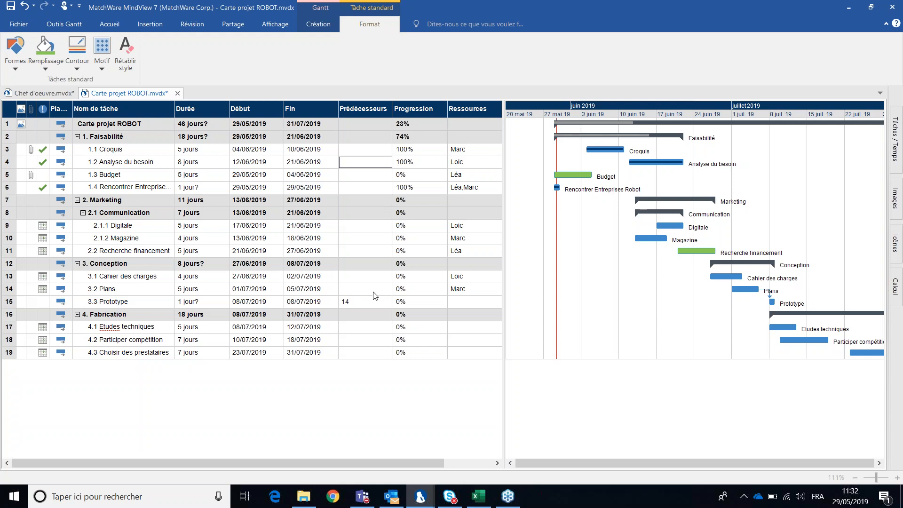
left_click(367, 303)
left_click(356, 177)
left_click(356, 178)
type("4")
key("Return")
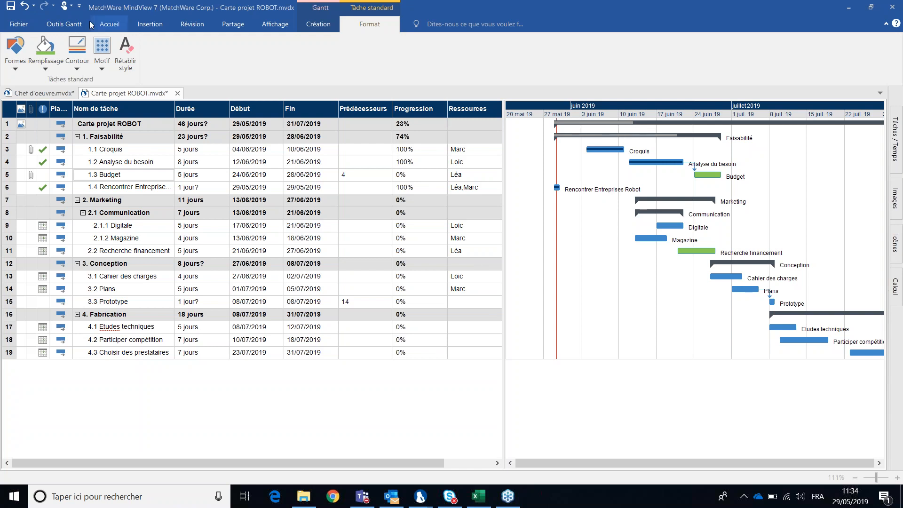
Step: View the project resources list and its import file picker, closing both without changing anything
left_click(64, 24)
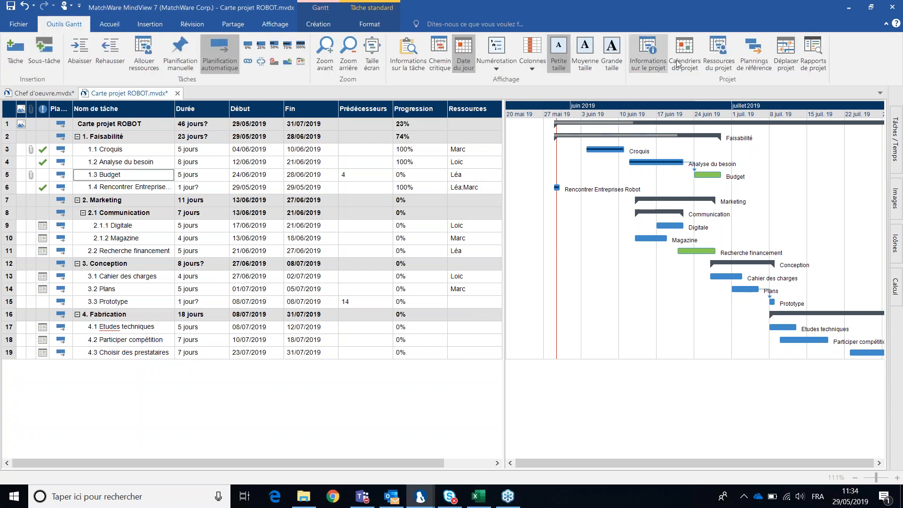
left_click(715, 58)
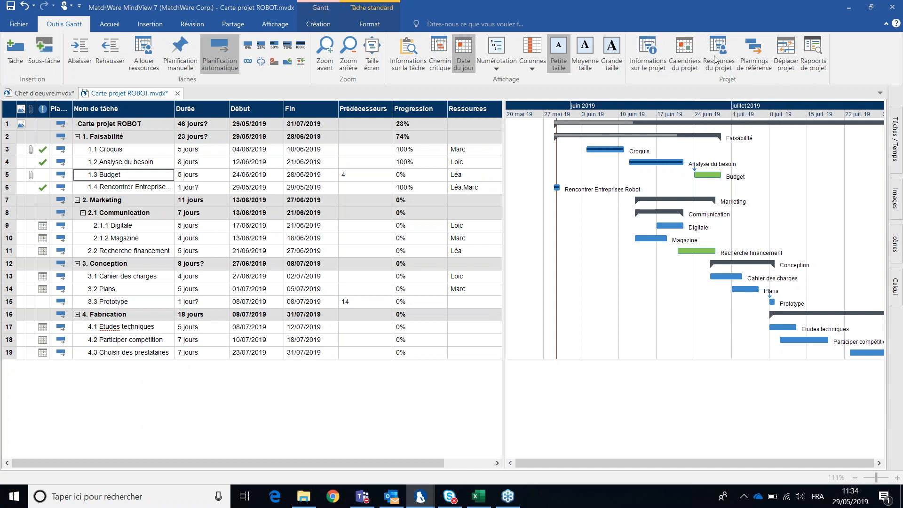
left_click(324, 237)
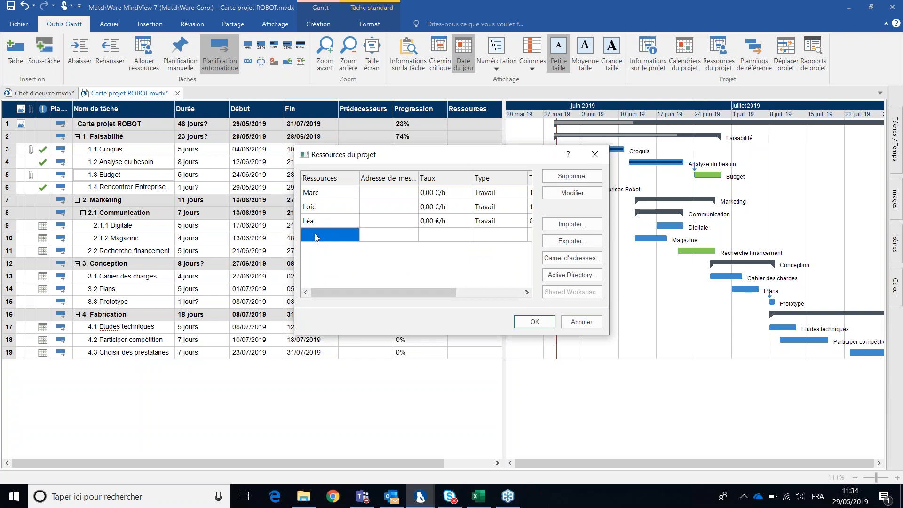
left_click(561, 225)
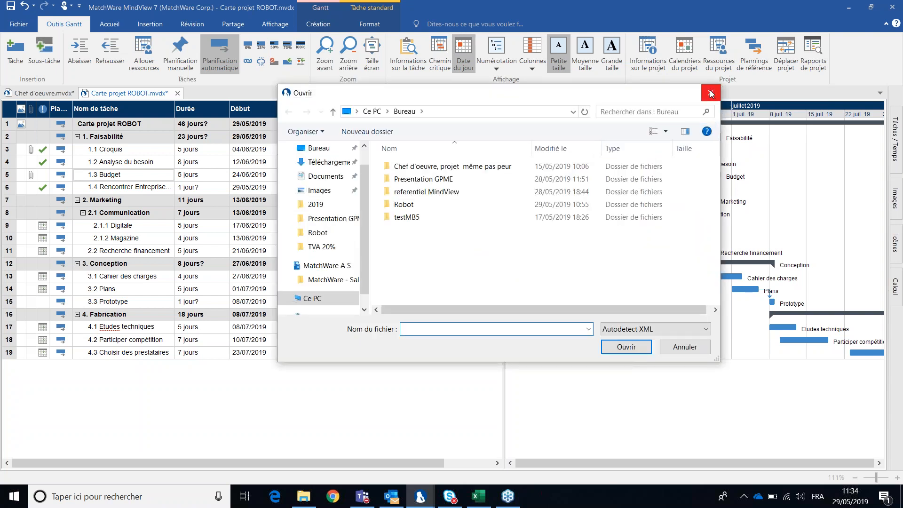
left_click(711, 94)
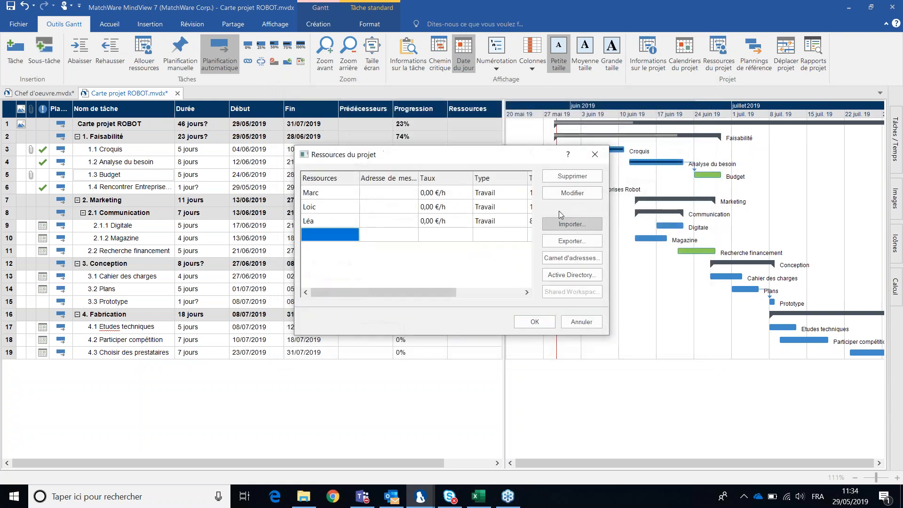
left_click(571, 321)
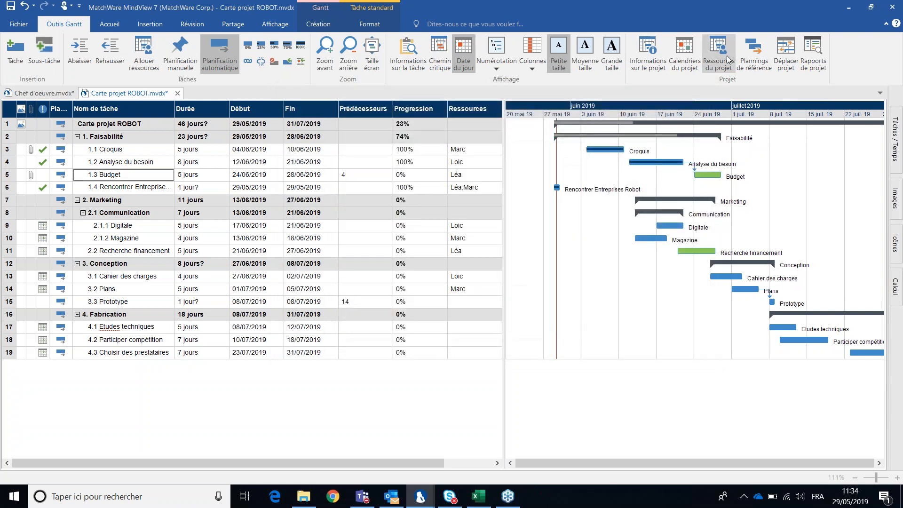
left_click(896, 189)
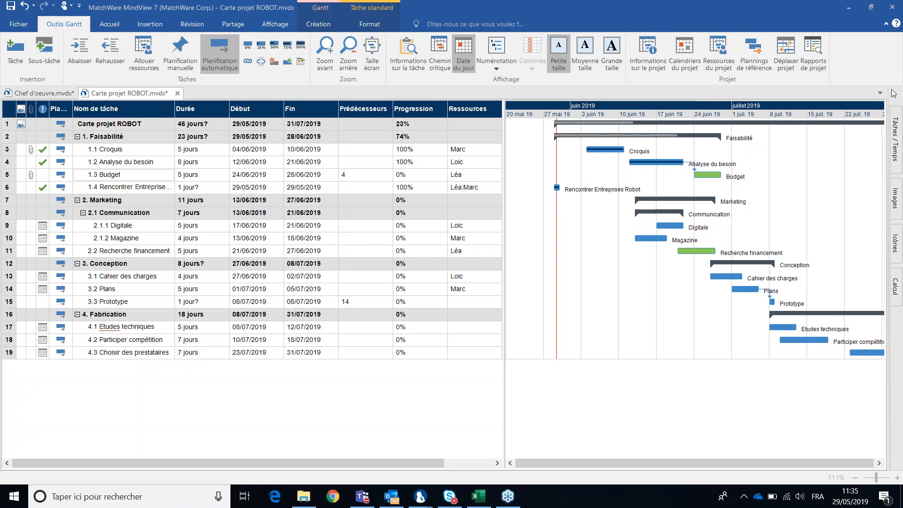
left_click(133, 128)
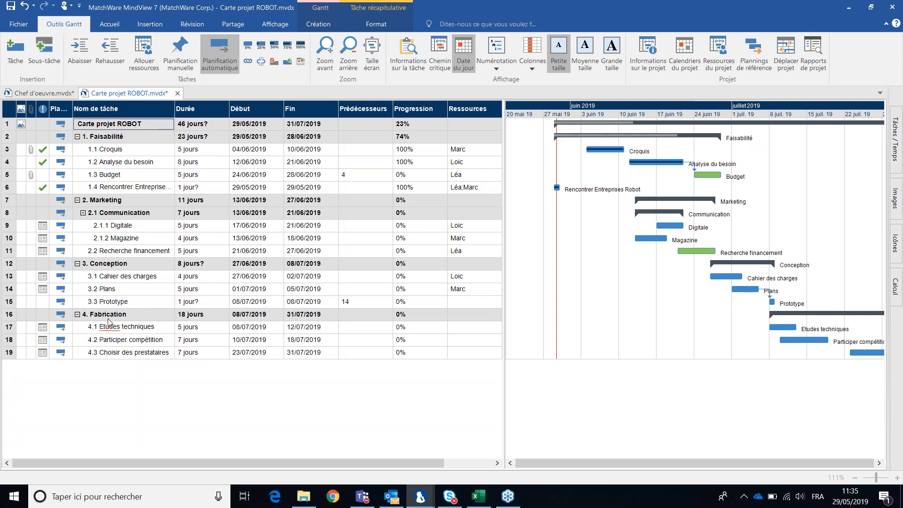
Step: Add a task named Choix des matériaux after task 4.3 Choisir des prestataires in the Fabrication phase
left_click(113, 355)
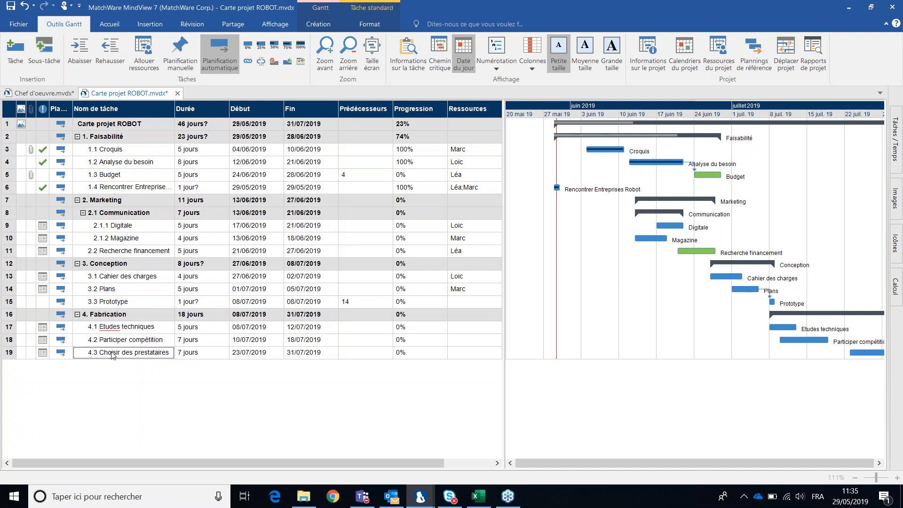
key("Return")
type("Choix des m")
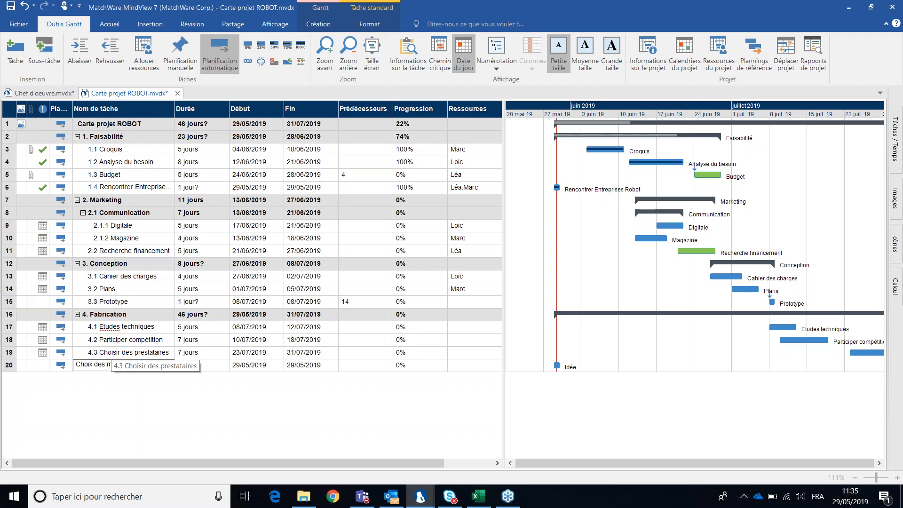
type("atériaux")
key("Return")
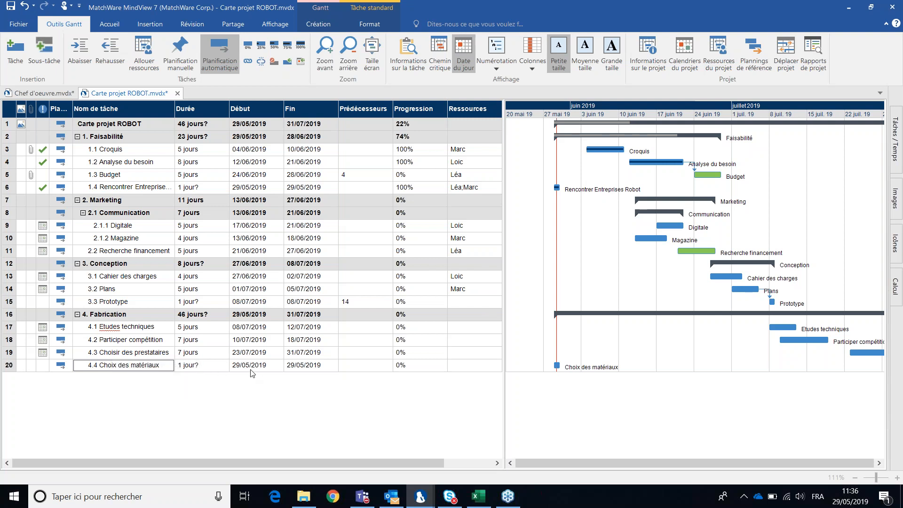
Step: Switch the Carte projet ROBOT document from the Gantt view back to the mind map view
left_click(109, 24)
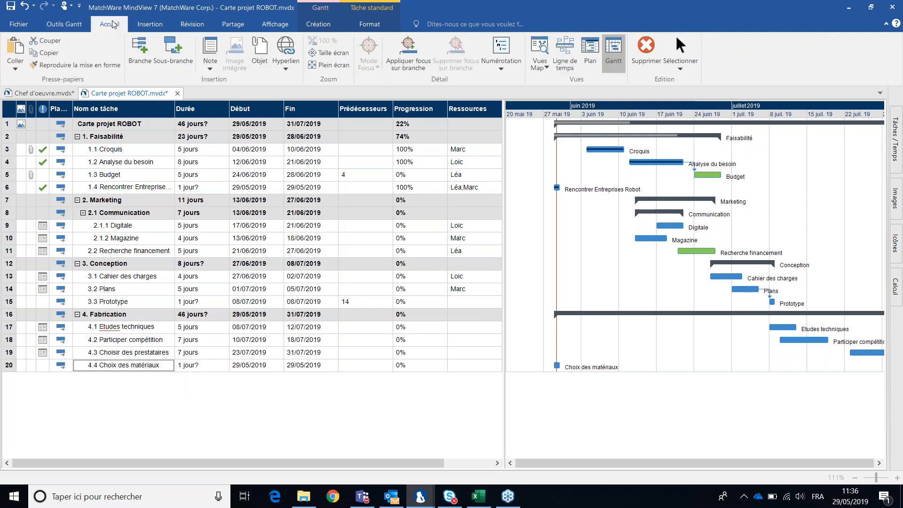
left_click(538, 58)
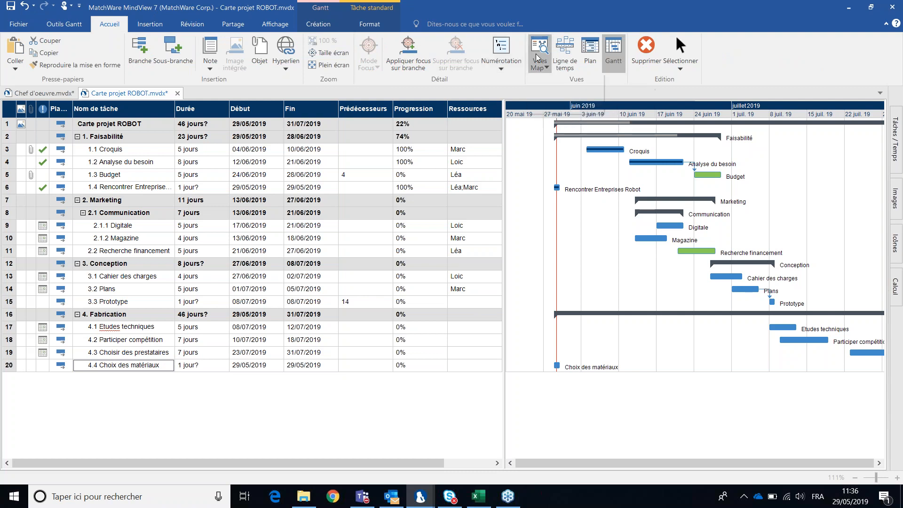
key("Escape")
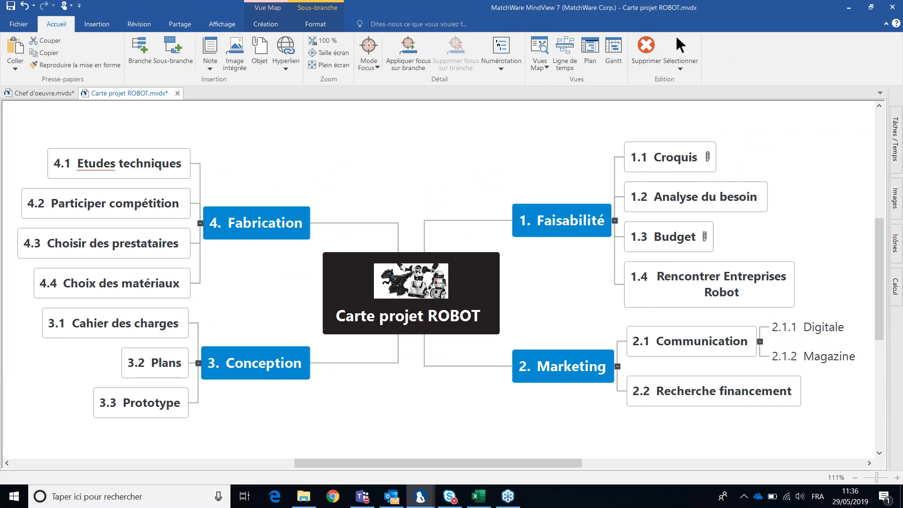
Step: Fill the 4.4 Choix des matériaux branch of the mind map with orange-yellow and deselect it
left_click(151, 286)
left_click(217, 292)
left_click(154, 286)
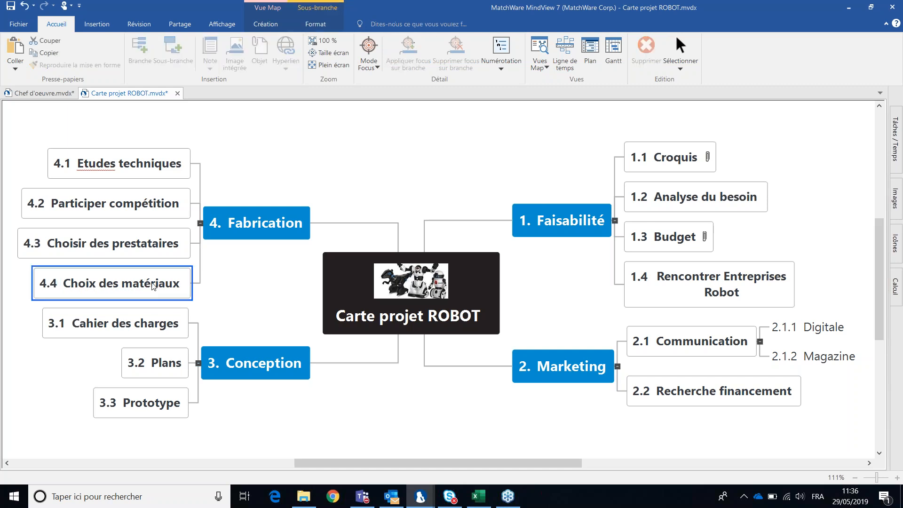
left_click(315, 24)
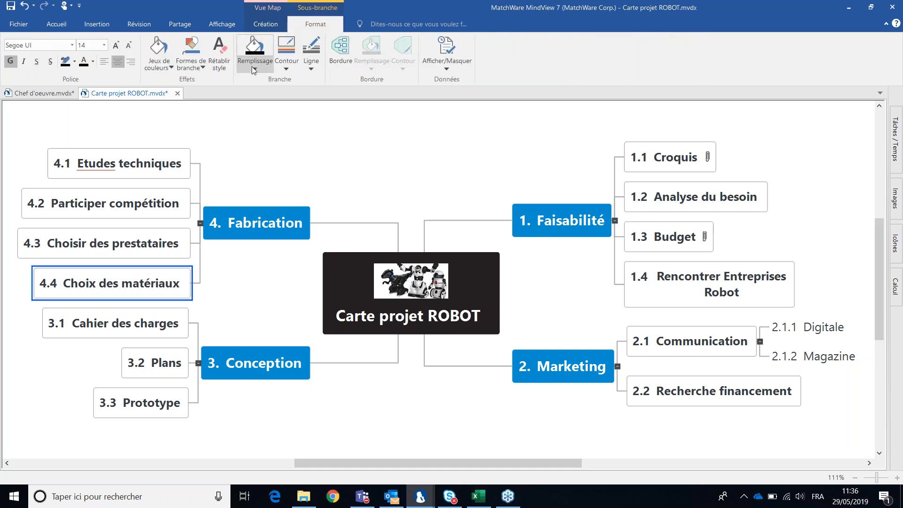
left_click(253, 67)
left_click(260, 135)
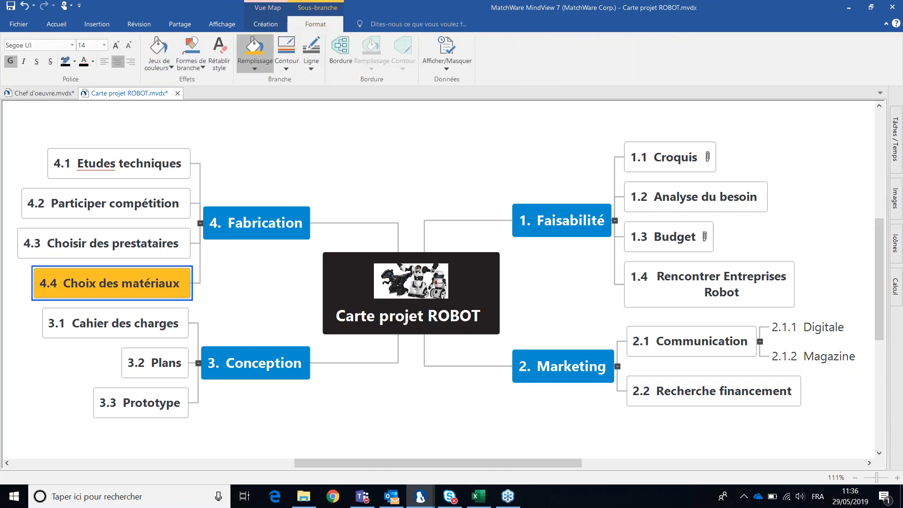
left_click(269, 167)
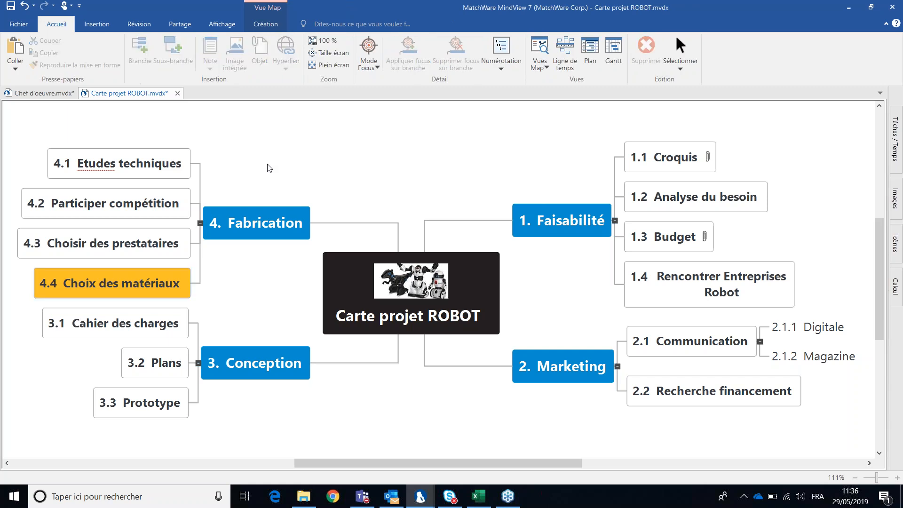